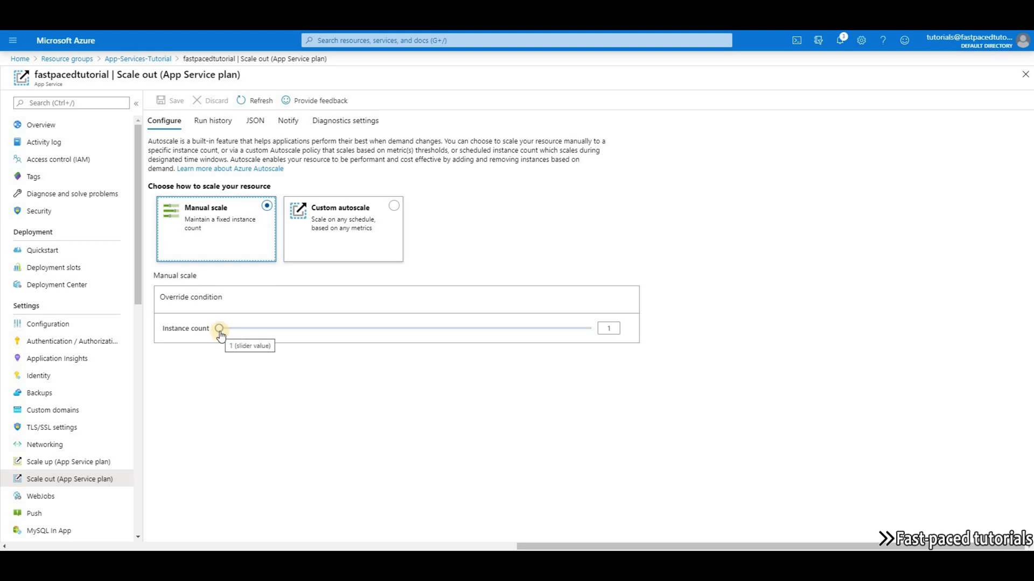
Manually scale the App Service plan out to 3 instances, save it, and check the plan in the app's overview.
left_click_drag(220, 329, 250, 330)
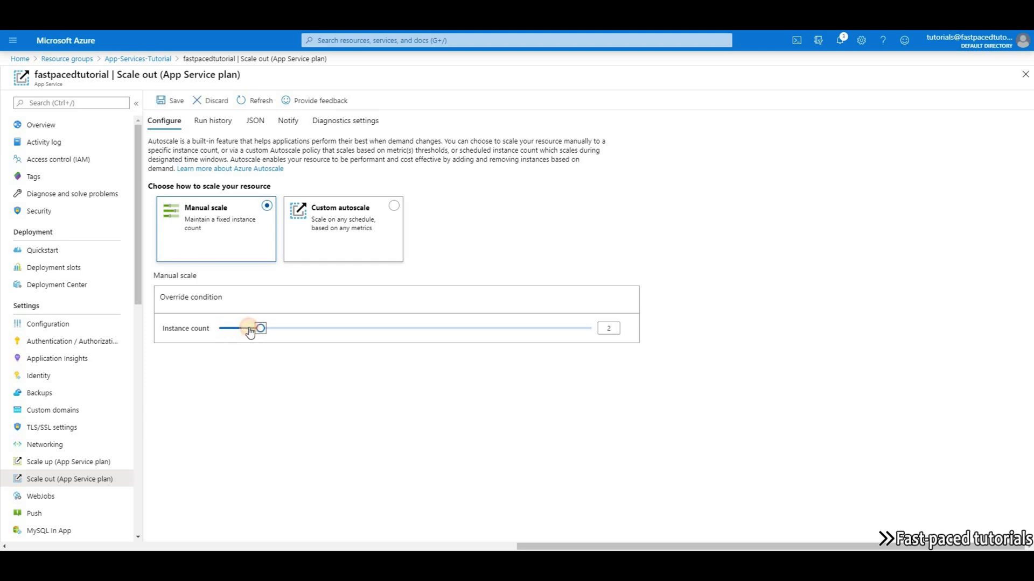
left_click_drag(263, 332, 302, 330)
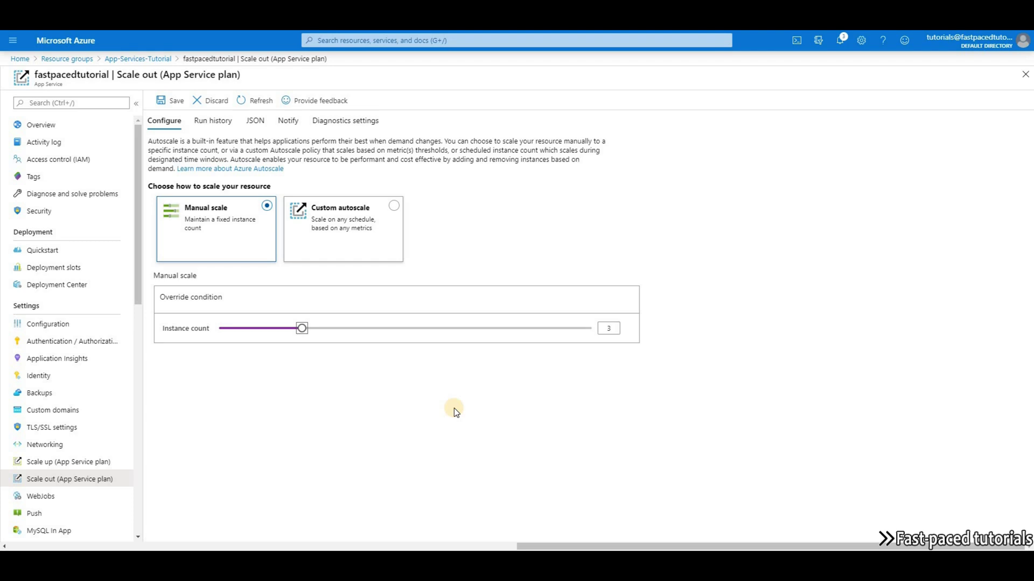
left_click(357, 231)
left_click(170, 100)
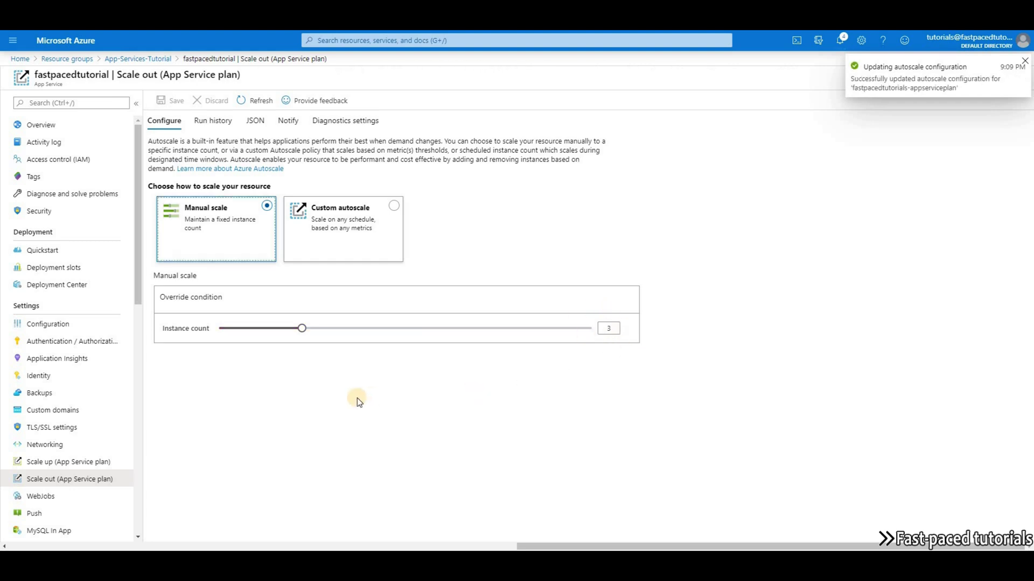
left_click(34, 128)
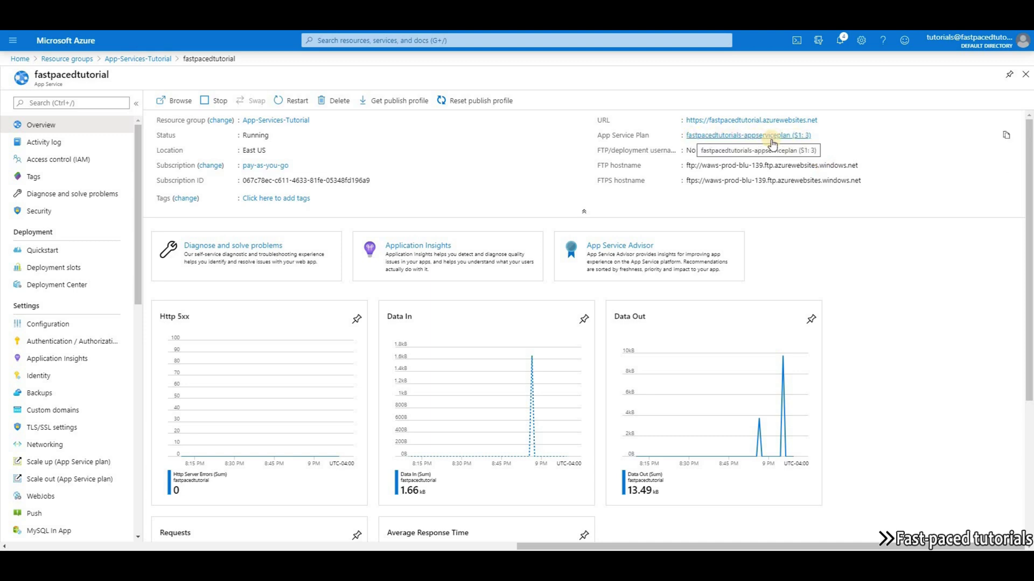
Scale the App Service plan back in to 1 instance, save it, and check the overview.
left_click(52, 481)
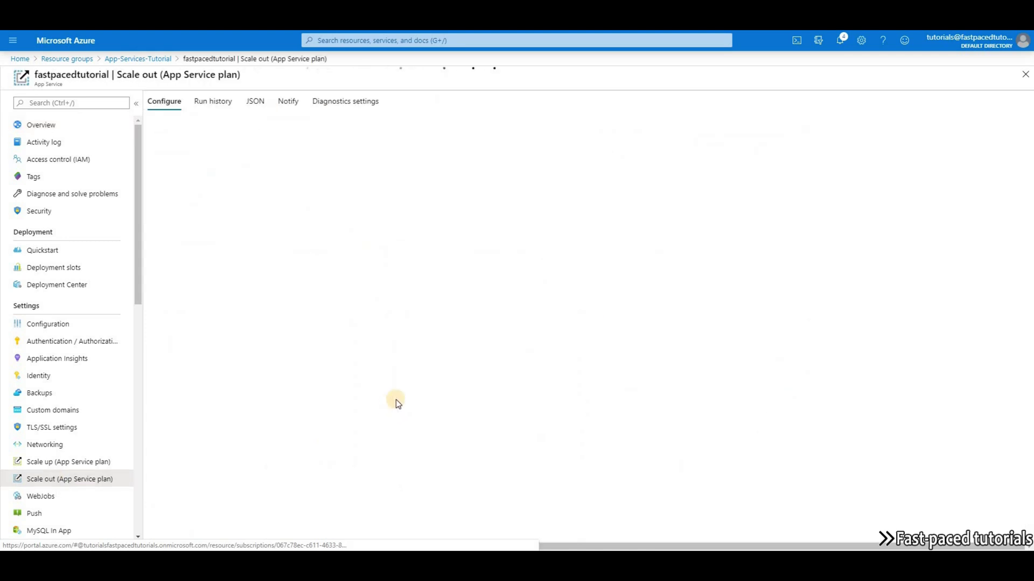
left_click(219, 328)
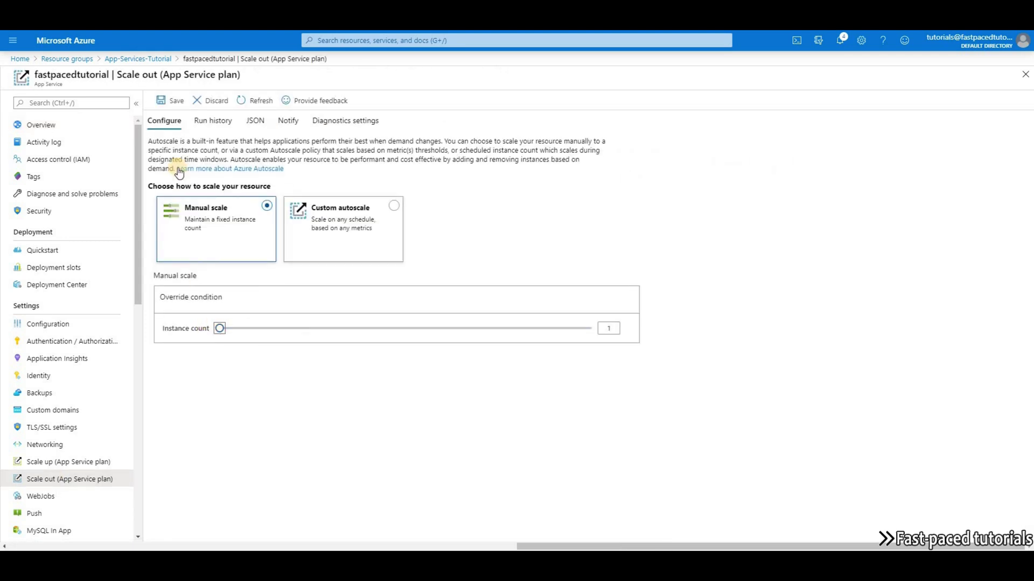
left_click(170, 100)
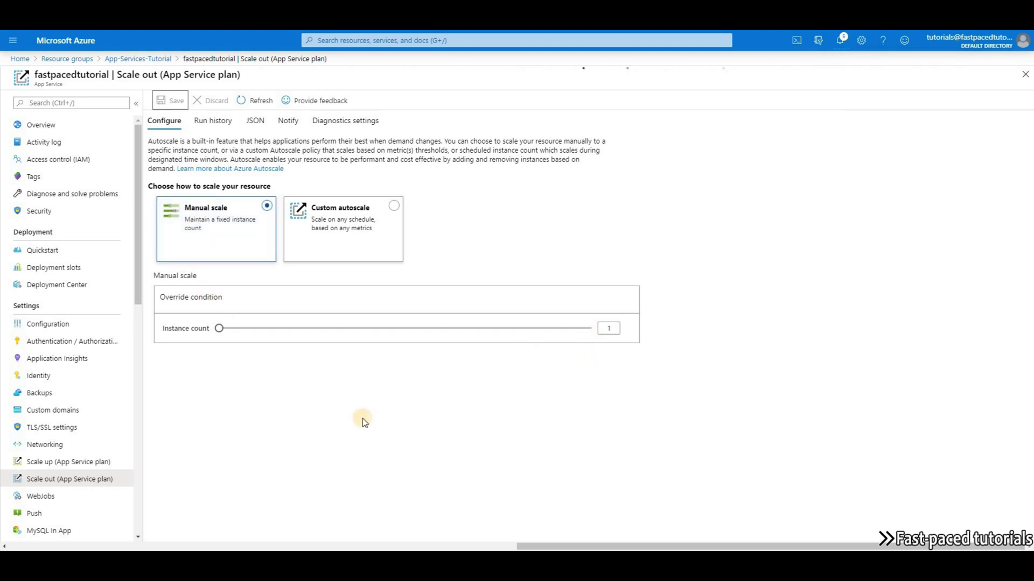
left_click(58, 124)
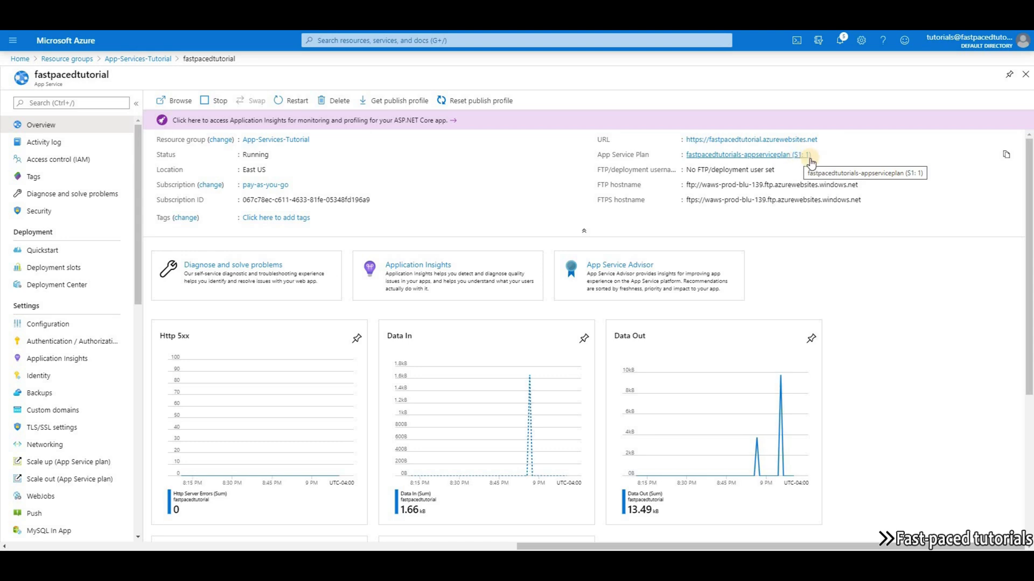
Set the manual scale instance count back to 3, save the configuration, and return to the app's overview.
left_click(81, 479)
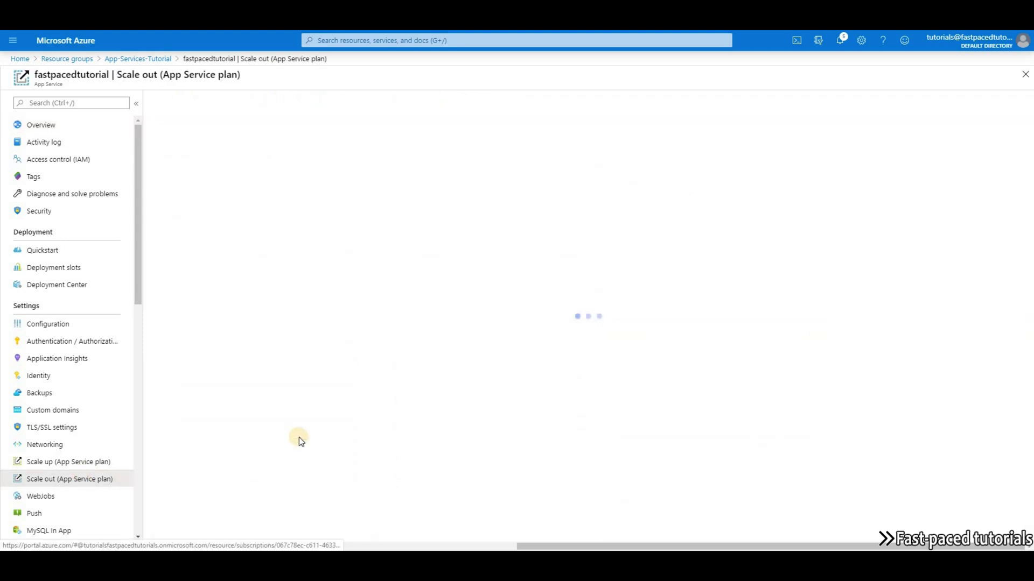
left_click_drag(224, 330, 307, 331)
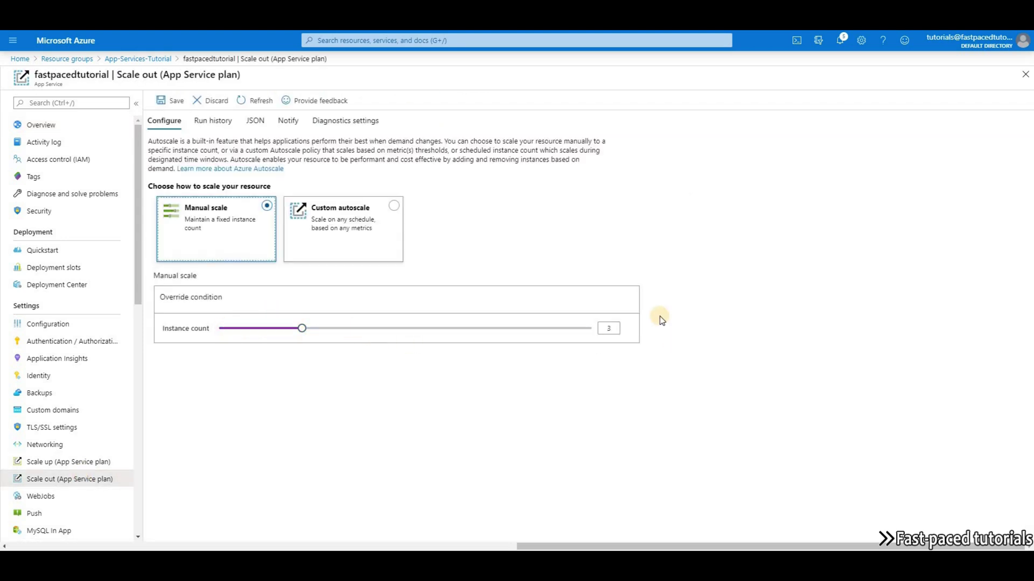
left_click(168, 102)
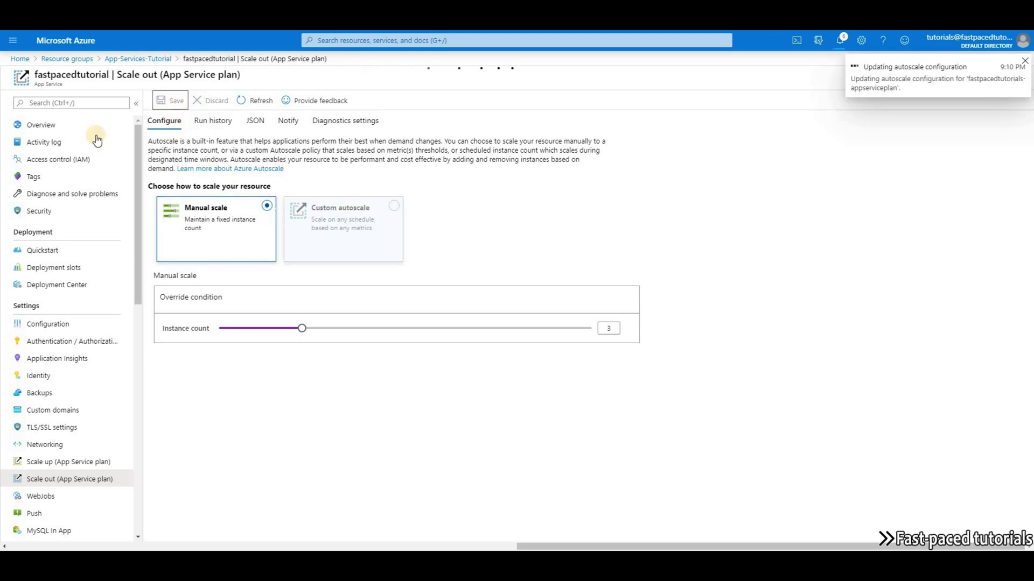
left_click(40, 126)
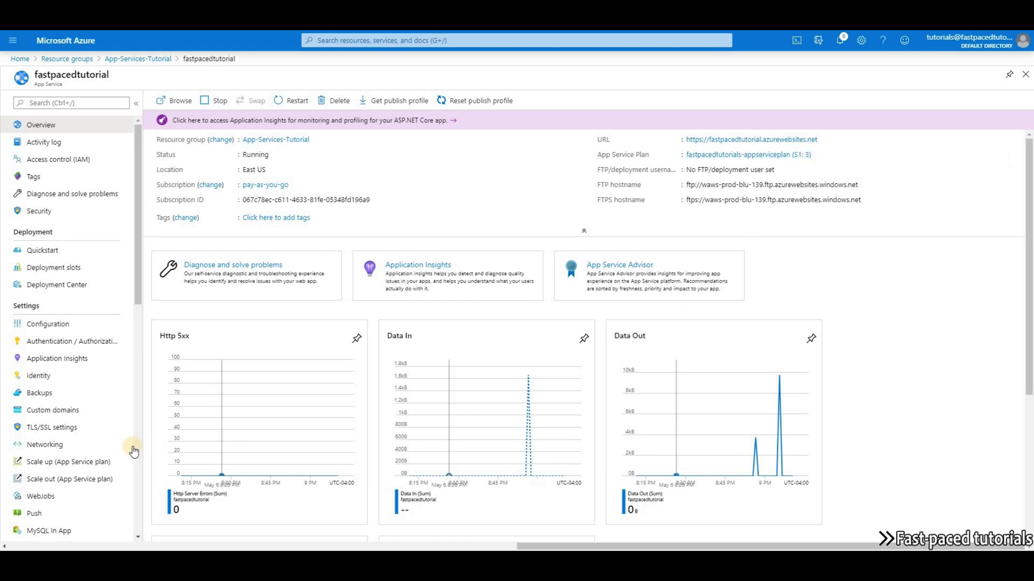
Review the production pricing tiers available for scaling up the App Service plan, and return to the overview.
left_click(51, 462)
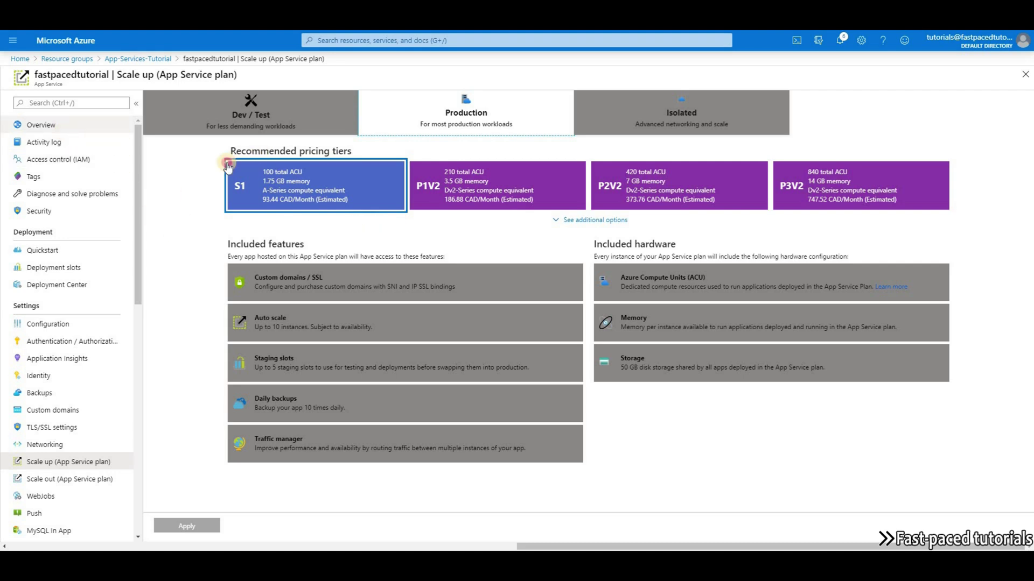
left_click(60, 125)
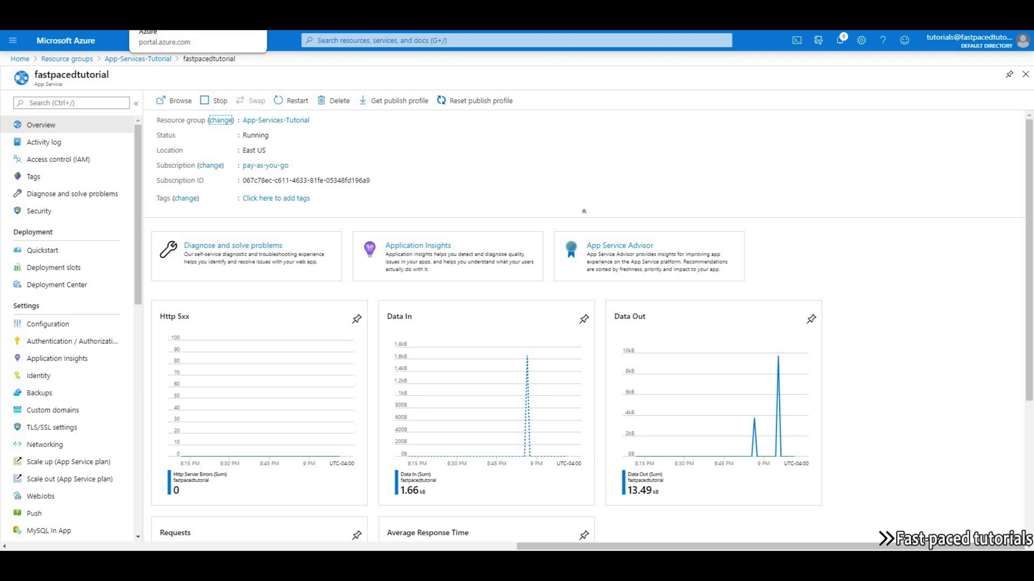
Open Live Metrics for fastpacedtutorials-appinsights from the App-Services-Tutorial resource group.
left_click(264, 120)
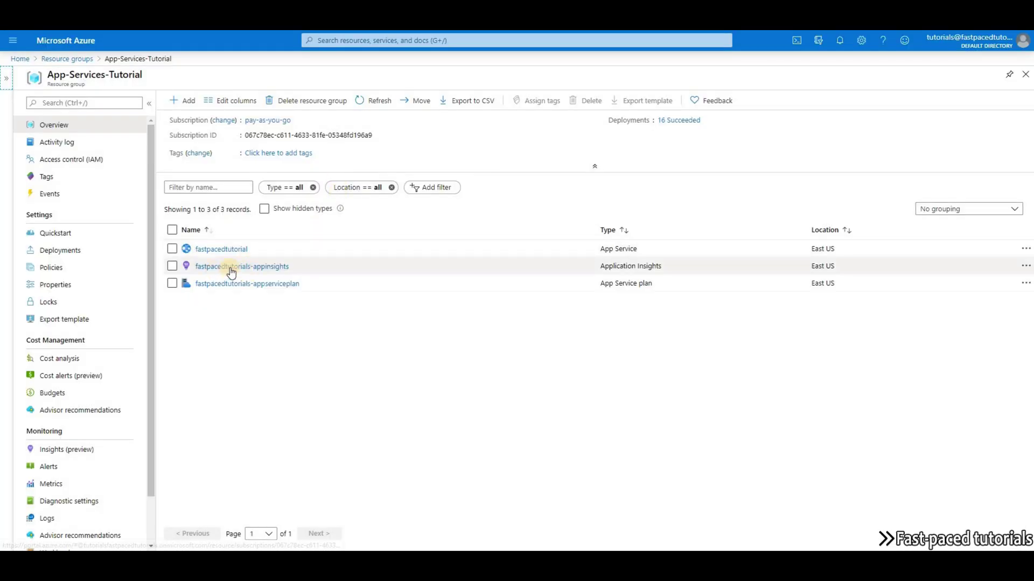
left_click(275, 267)
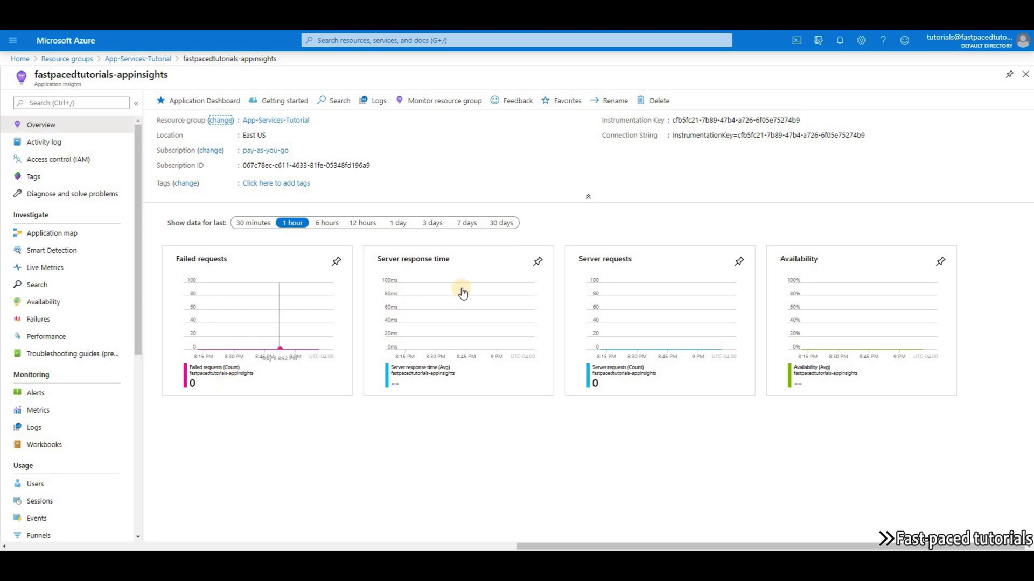
left_click(36, 268)
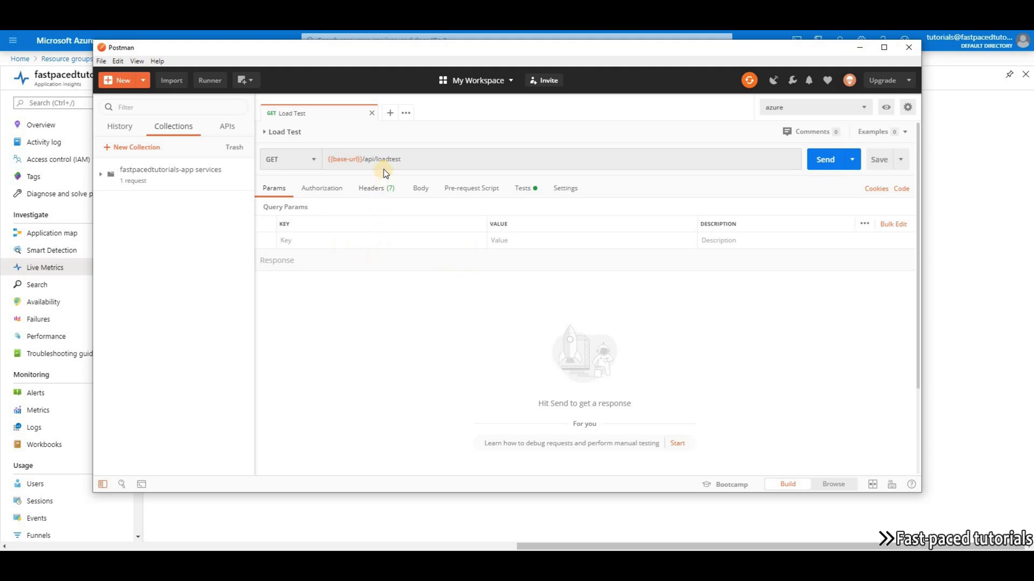
Switch to Postman, send the Load Test GET request to {{base-url}}/api/loadtest, and check the live metrics and response.
left_click(824, 160)
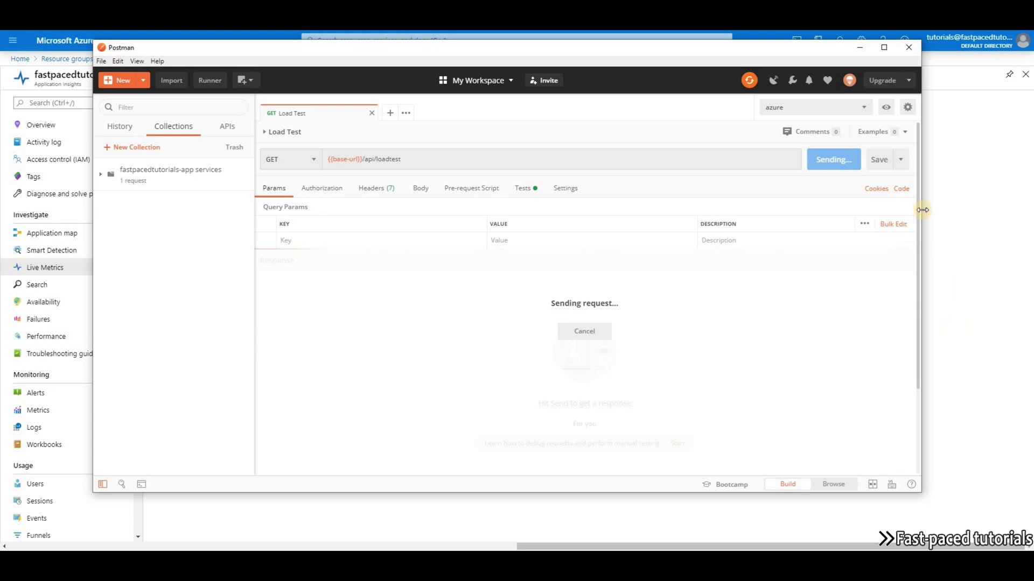
left_click(860, 47)
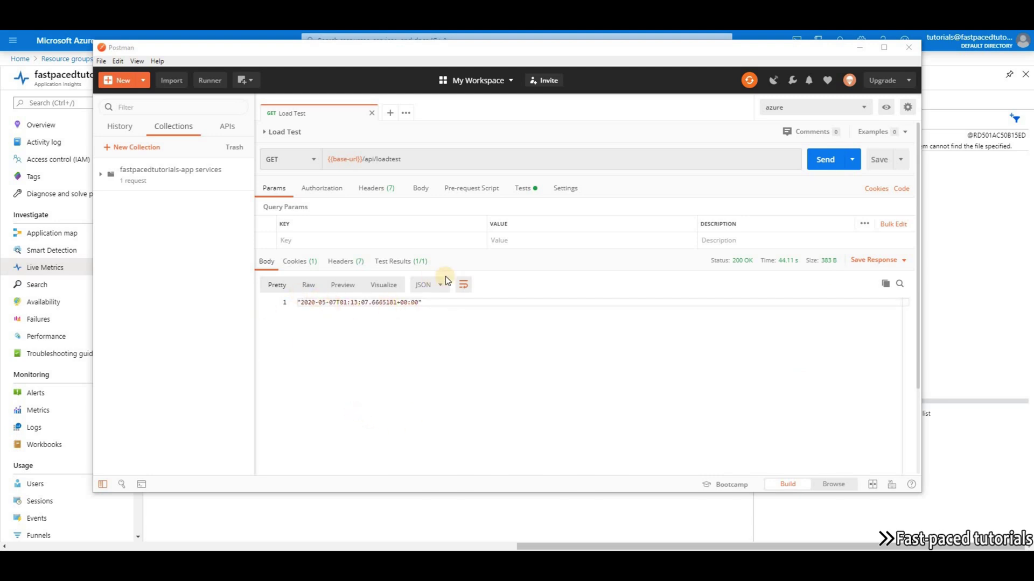
left_click(860, 47)
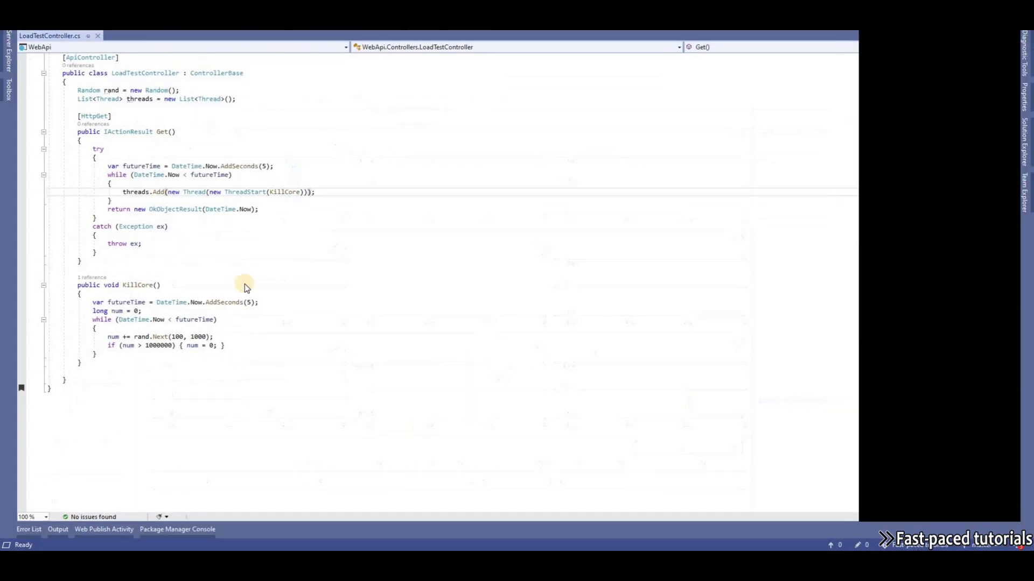
In Visual Studio, locate LoadTestController.cs in the WebApi project's Controllers folder and examine its Get and KillCore methods.
key("ctrl+alt+l")
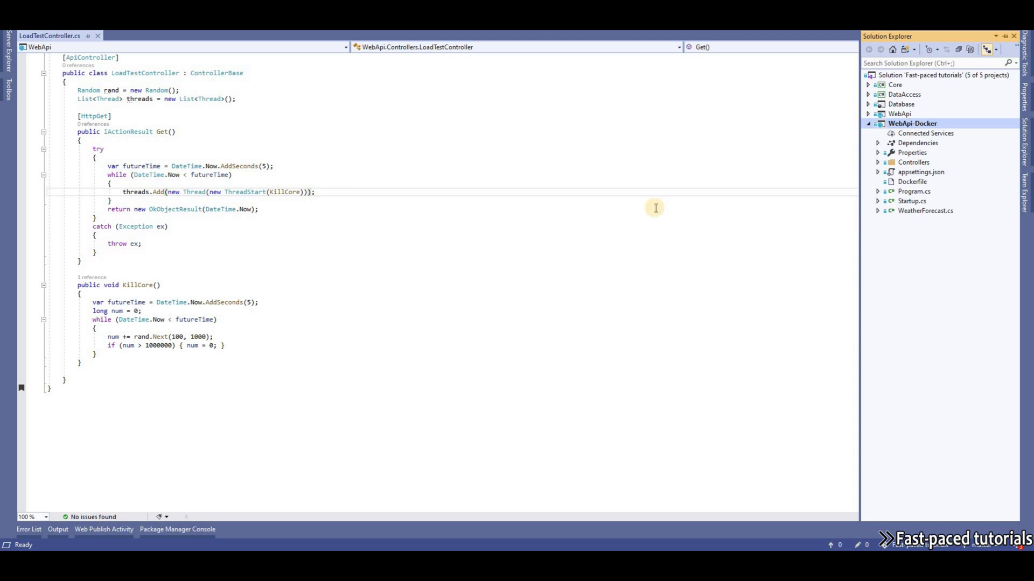
left_click(868, 122)
double_click(897, 118)
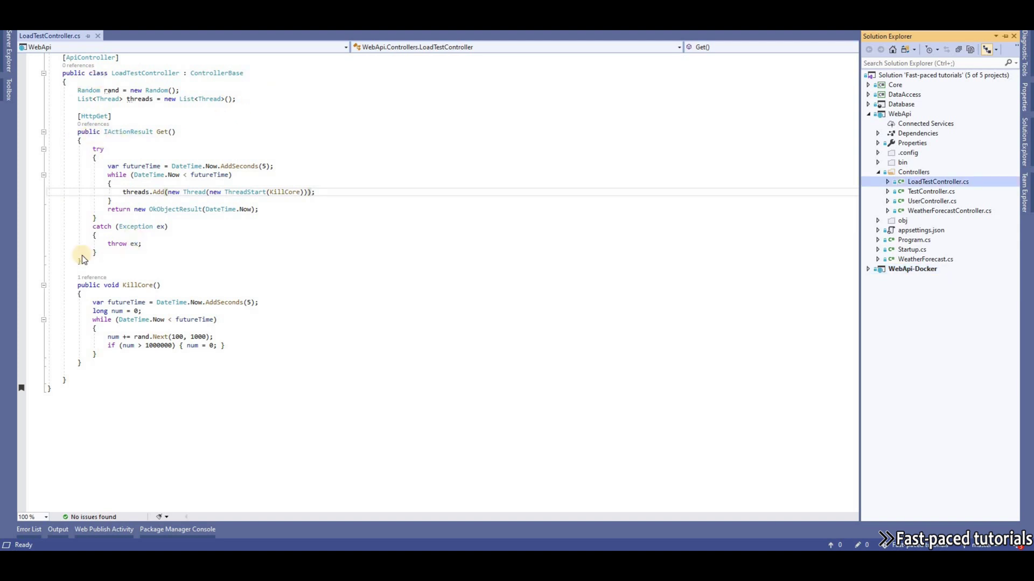
left_click(137, 251)
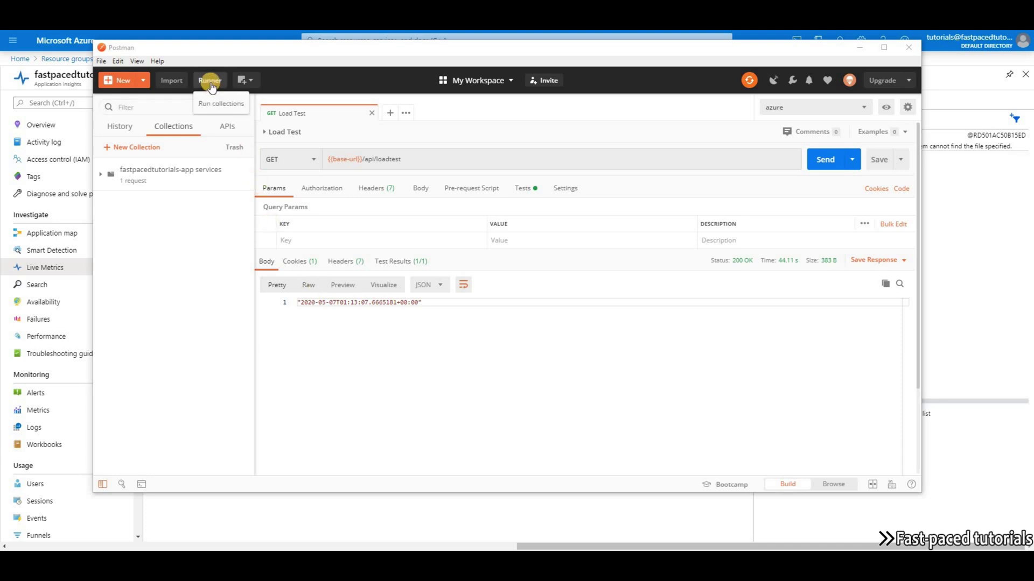
In Postman, expand the fastpacedtutorials-app services collection and compare the base-url variable in the azure and local environments, ending on azure.
left_click(146, 183)
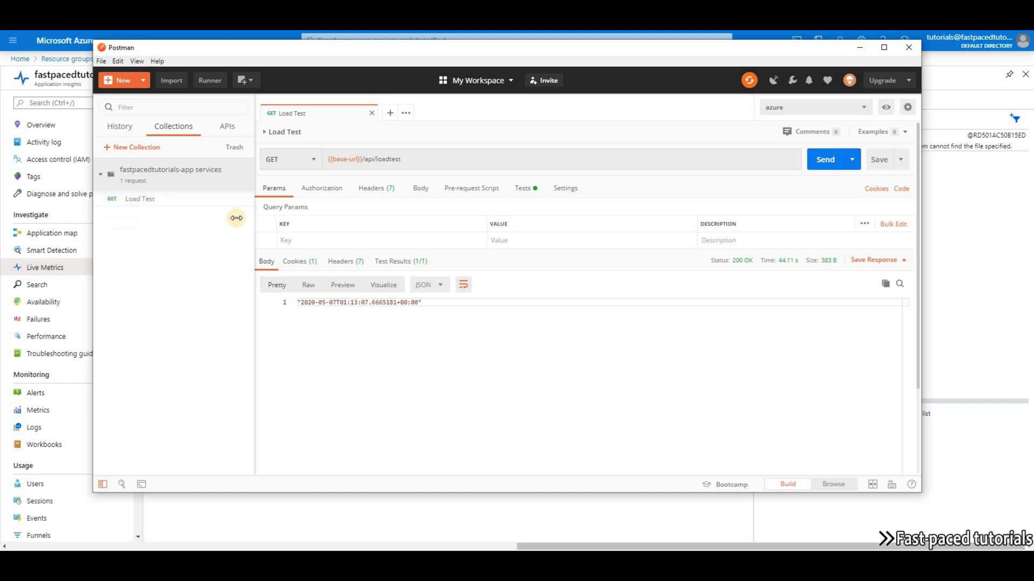
left_click(839, 108)
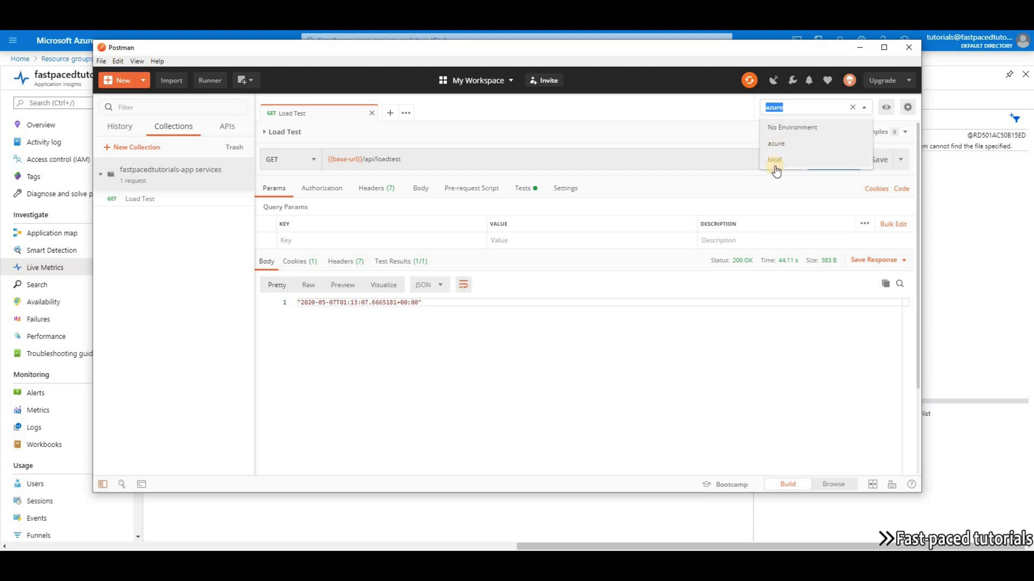
left_click(884, 108)
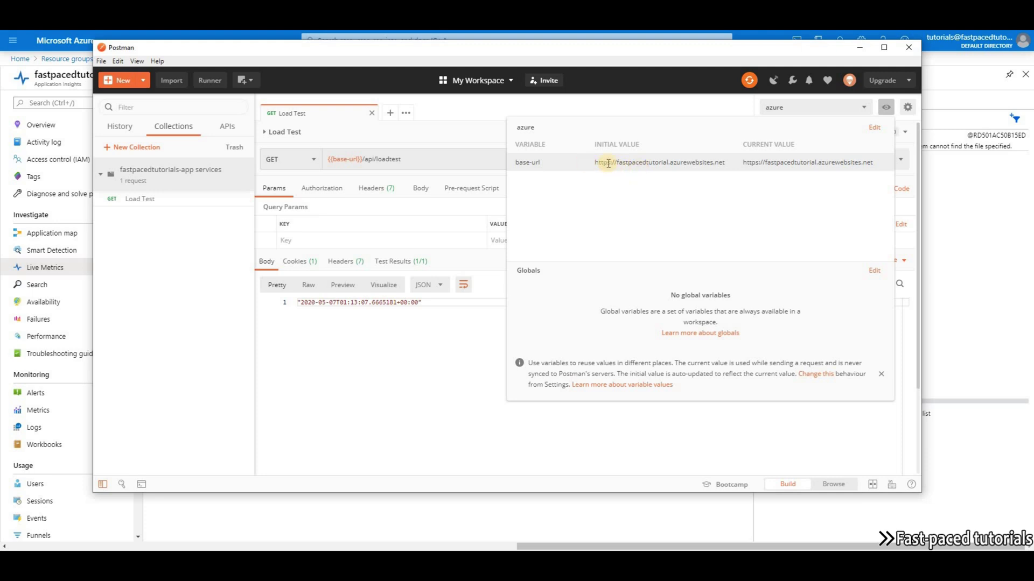
left_click(876, 109)
left_click(864, 107)
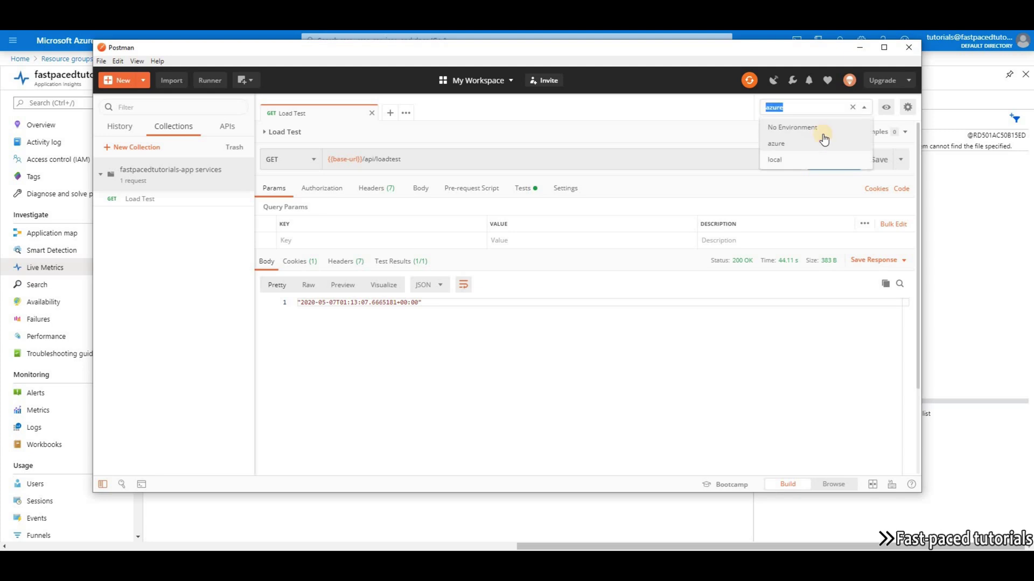
left_click(802, 160)
left_click(887, 108)
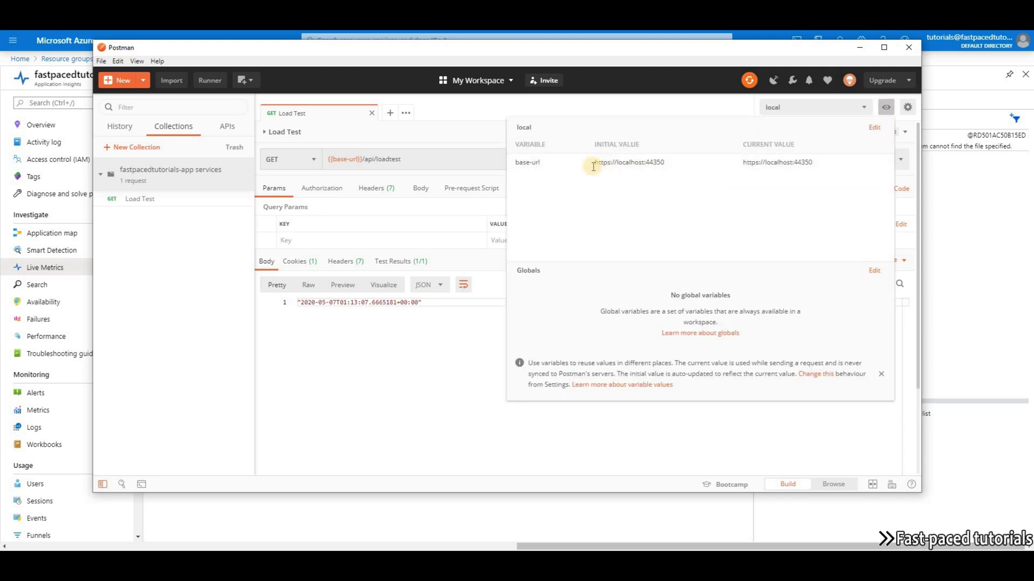
left_click(886, 107)
left_click(814, 111)
left_click(781, 143)
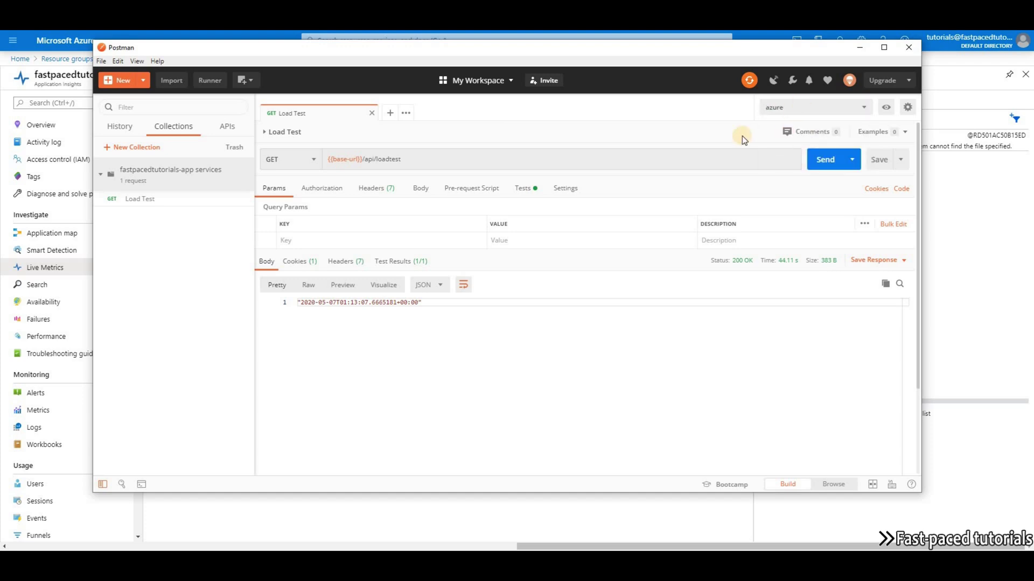
Send the Load Test request against the azure environment and review its status 200 test script and test results.
left_click(826, 164)
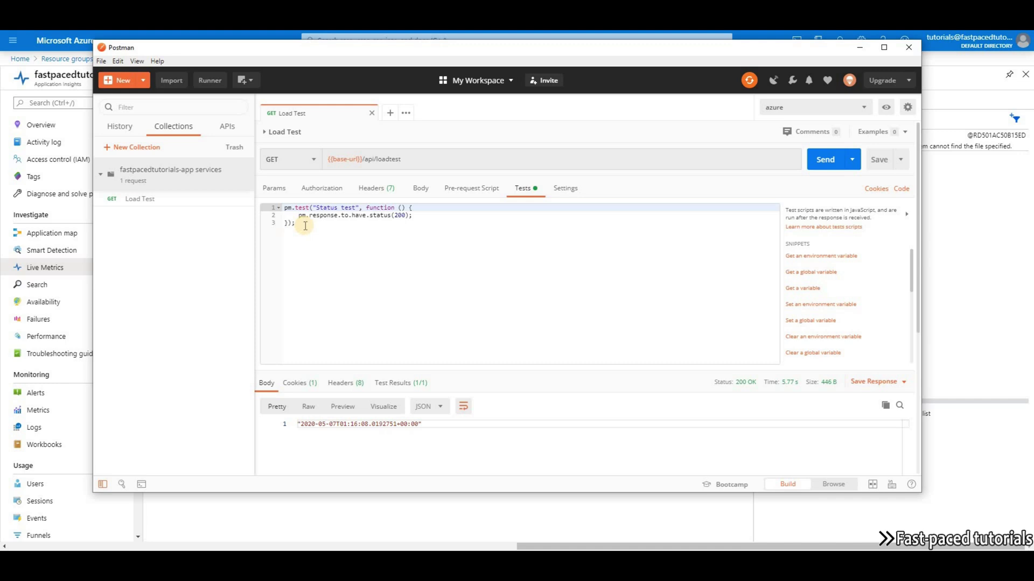
key("ctrl+a")
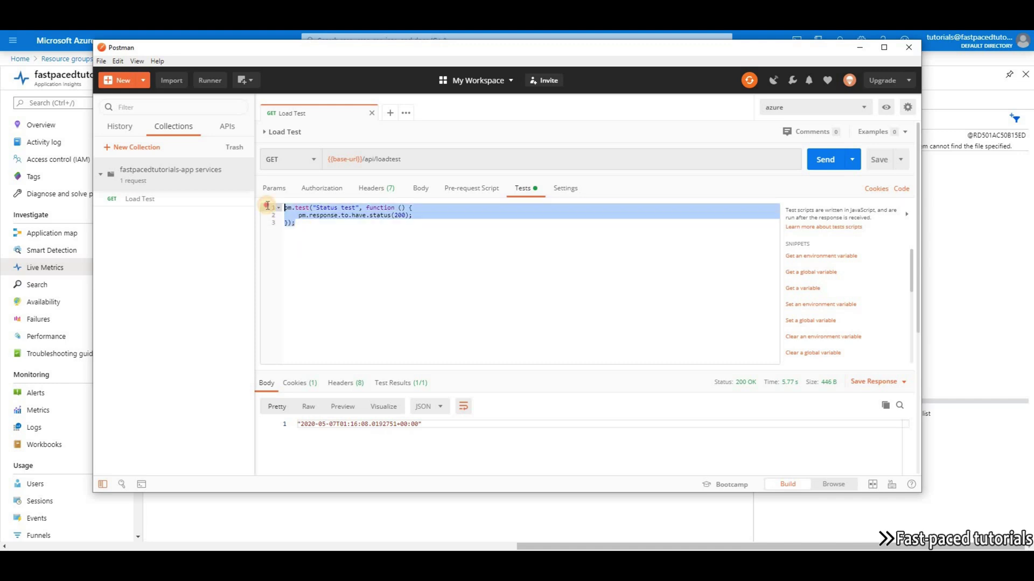
left_click(397, 257)
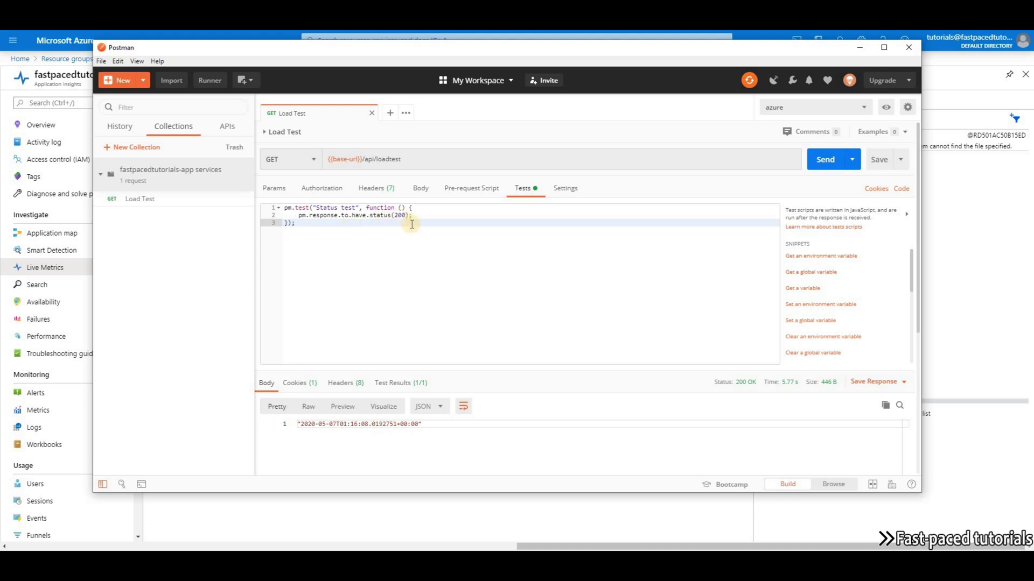
left_click(401, 383)
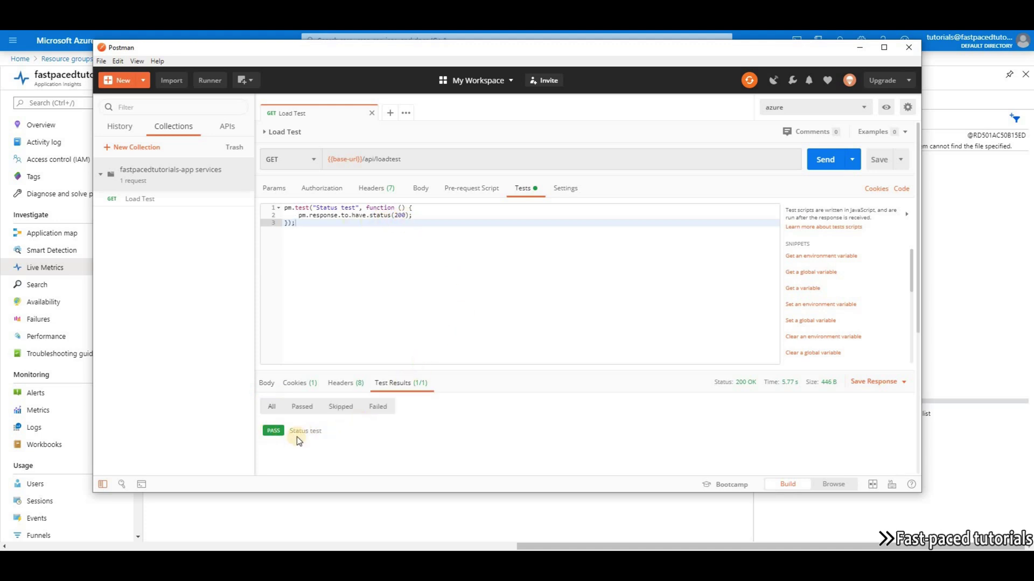
left_click(275, 186)
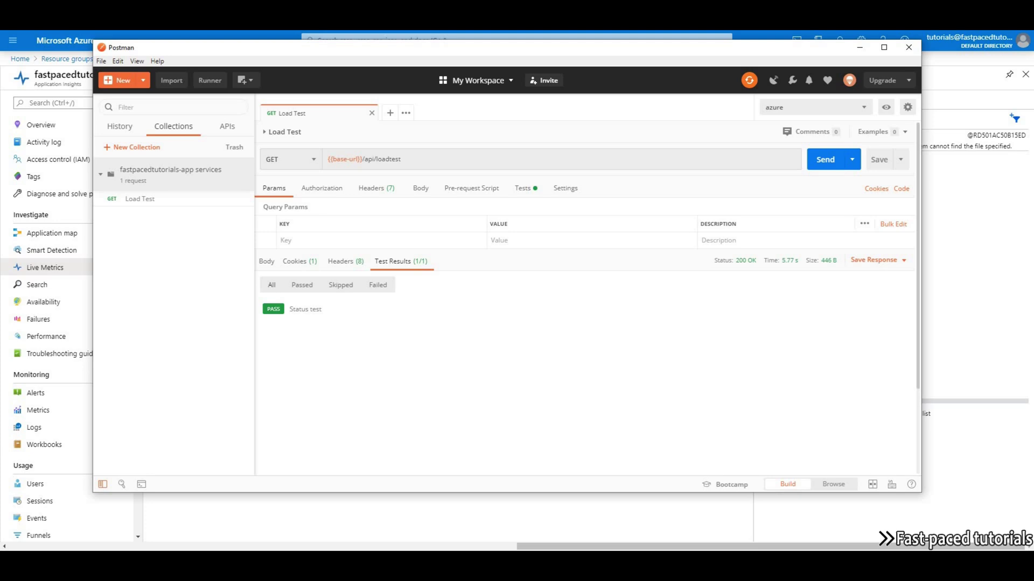
Switch to the Azure portal, open the fastpacedtutorial app's scale-out settings, and view the Autoscale page in Azure Monitor.
key("alt+Tab")
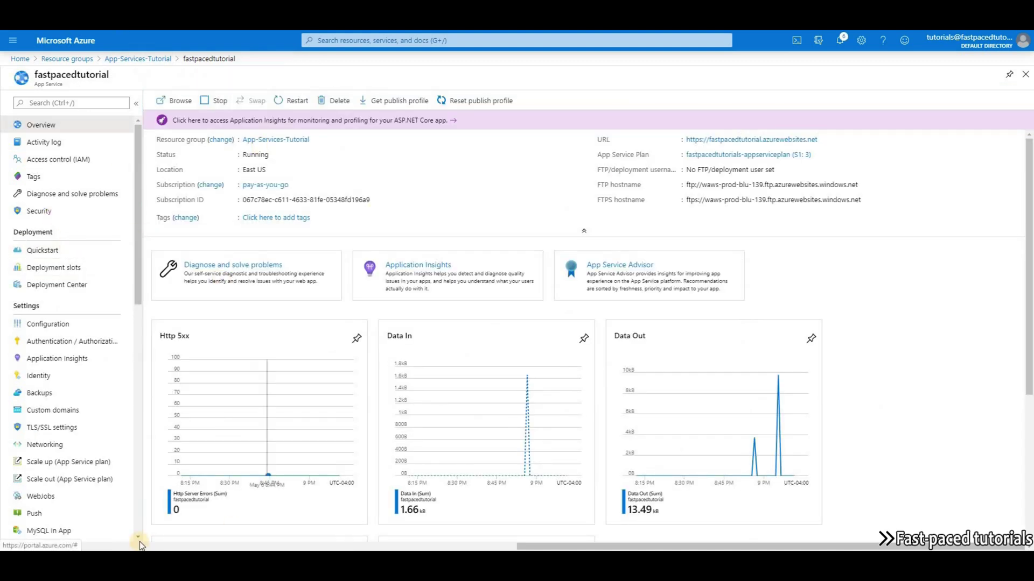
left_click(81, 480)
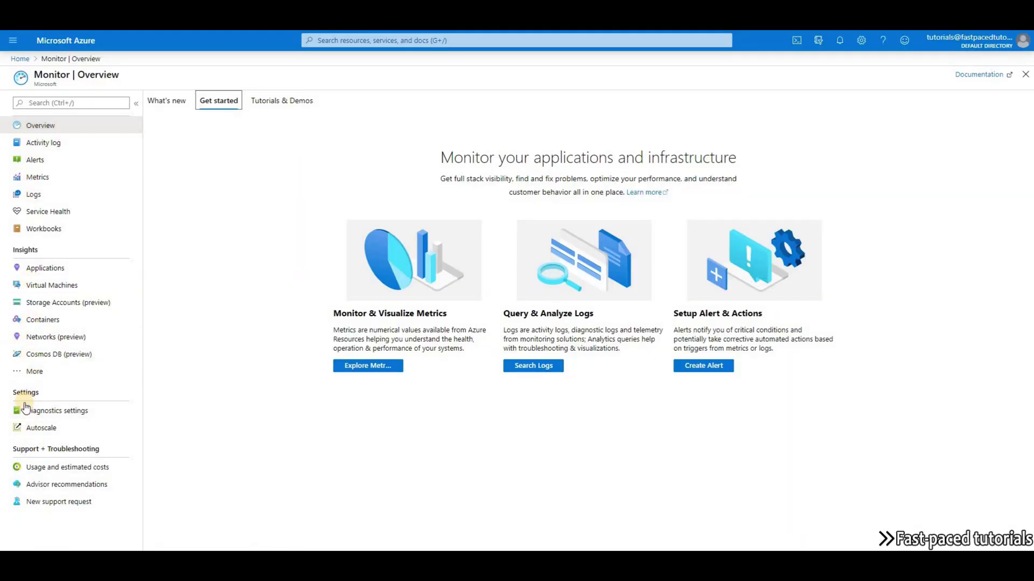
left_click(38, 429)
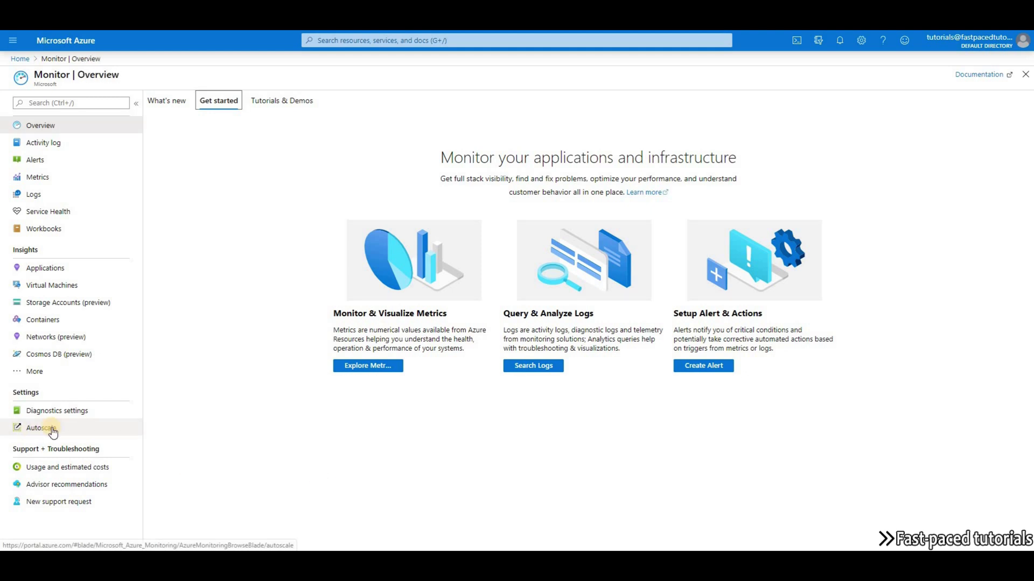
left_click(52, 430)
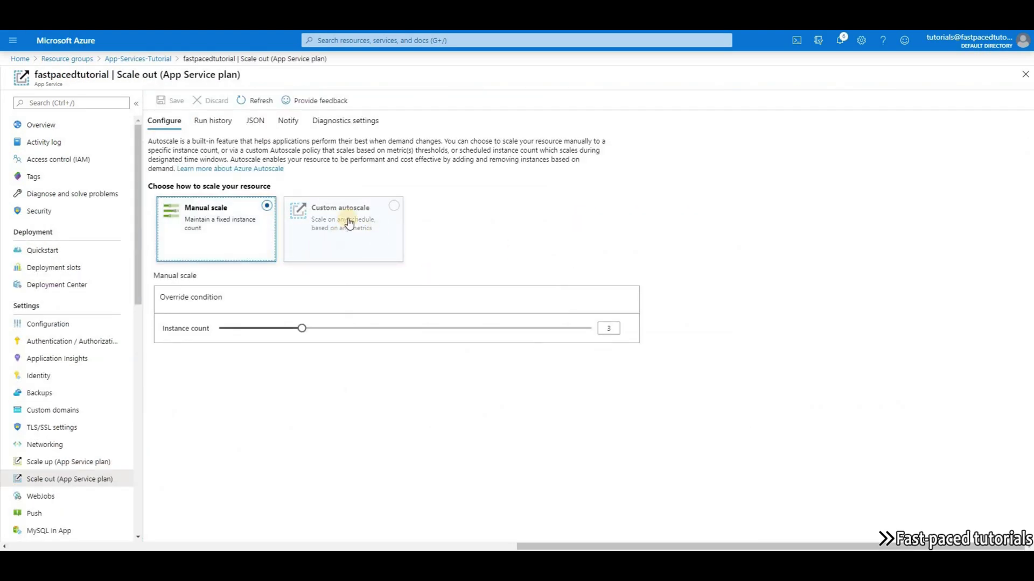
Choose Custom autoscale for the plan, compare the two scale modes of the default condition, and keep Scale based on a metric.
left_click(350, 225)
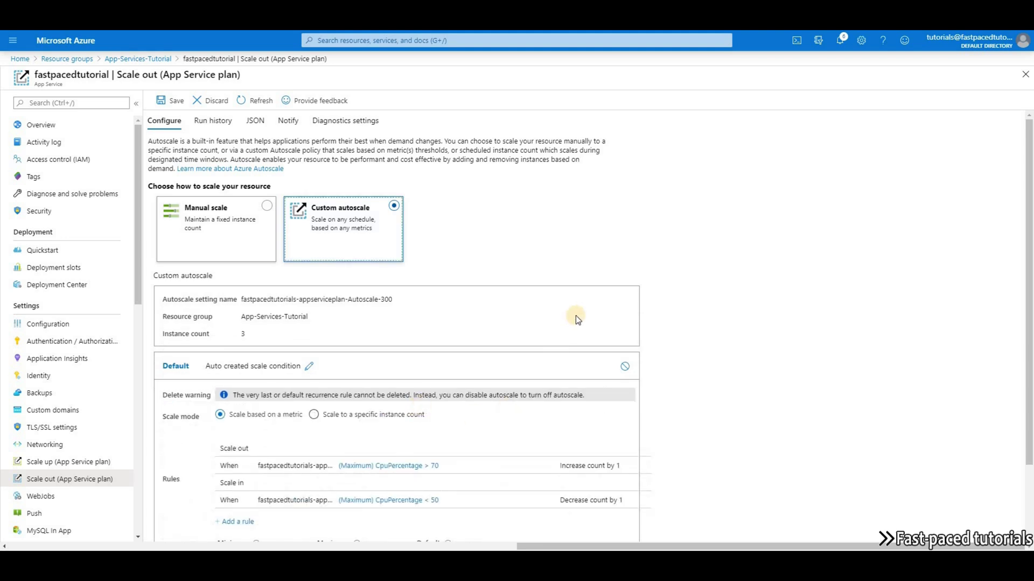
scroll(564, 305, "down", 1)
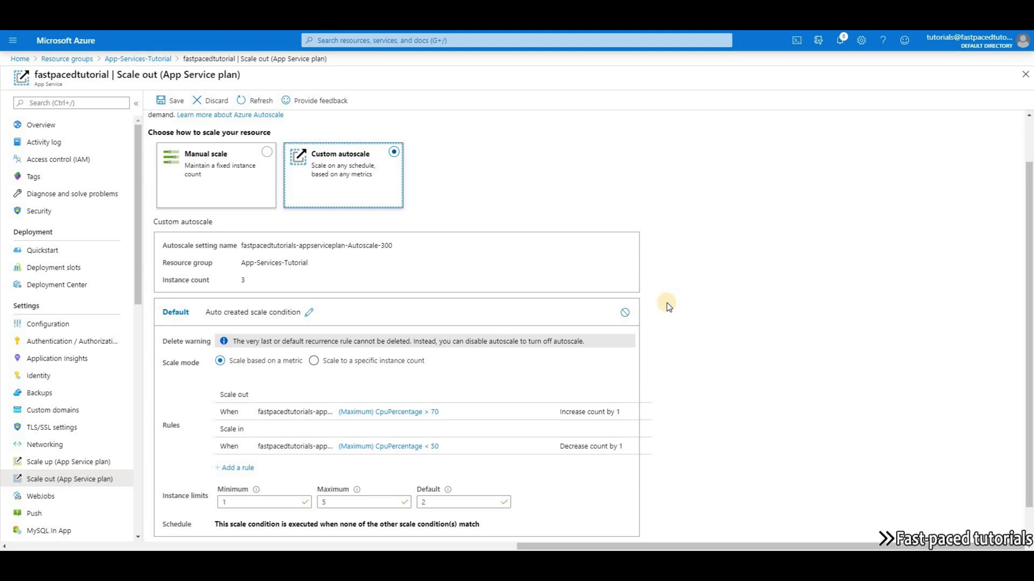
left_click(317, 362)
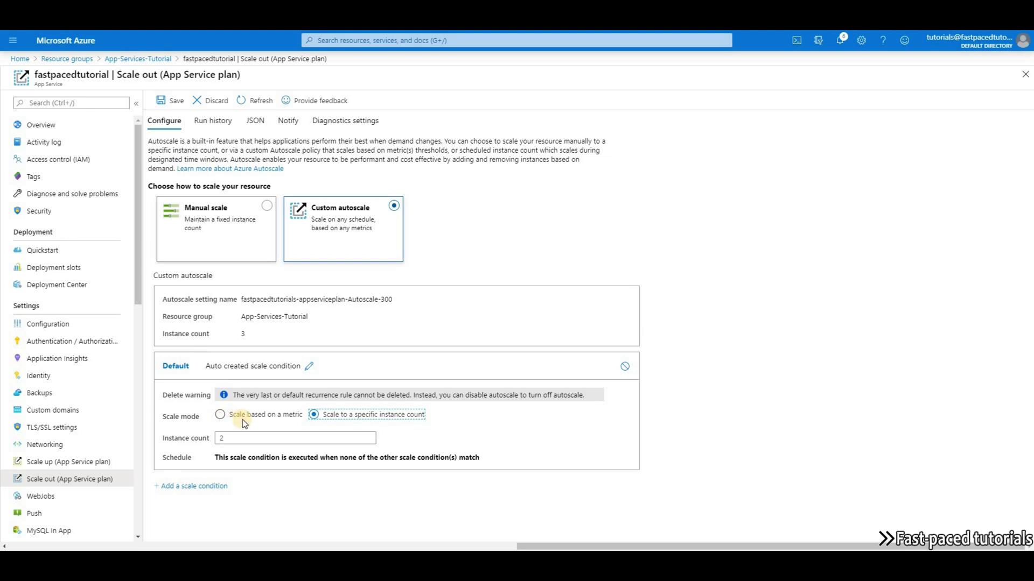
left_click(285, 420)
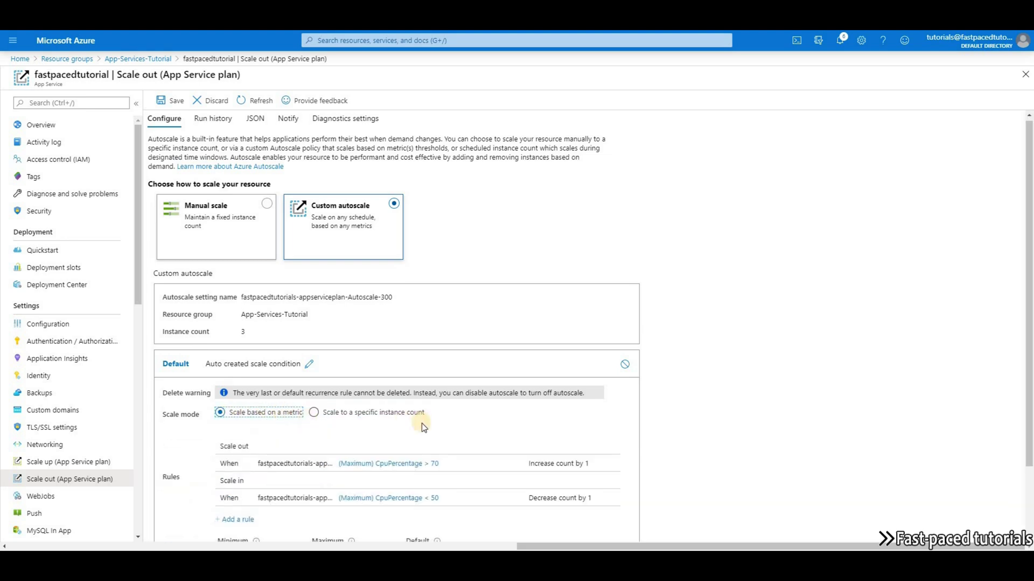
scroll(285, 423, "down", 2)
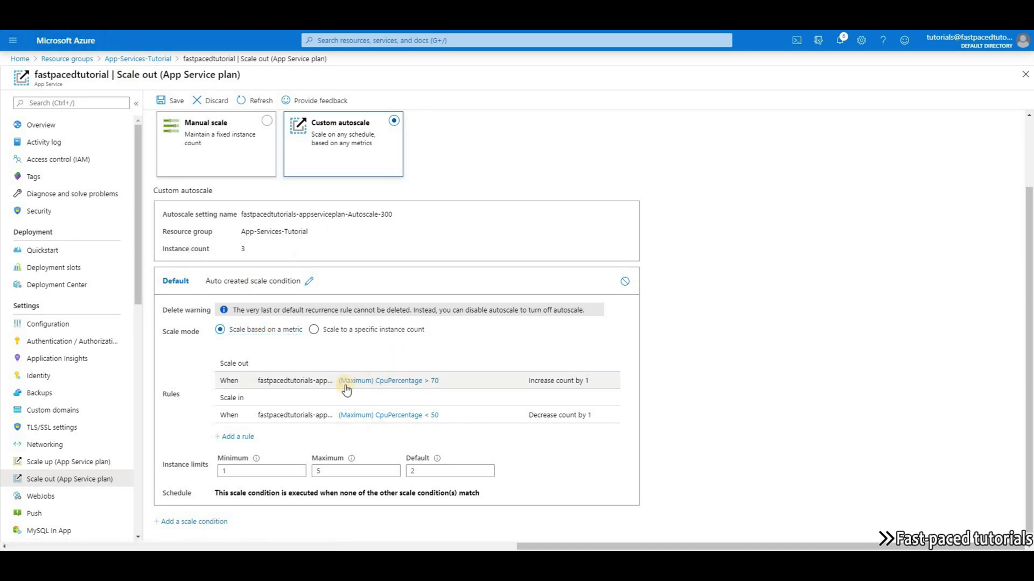
Delete the existing CpuPercentage scale-out and scale-in rules from the default scale condition.
left_click(414, 382)
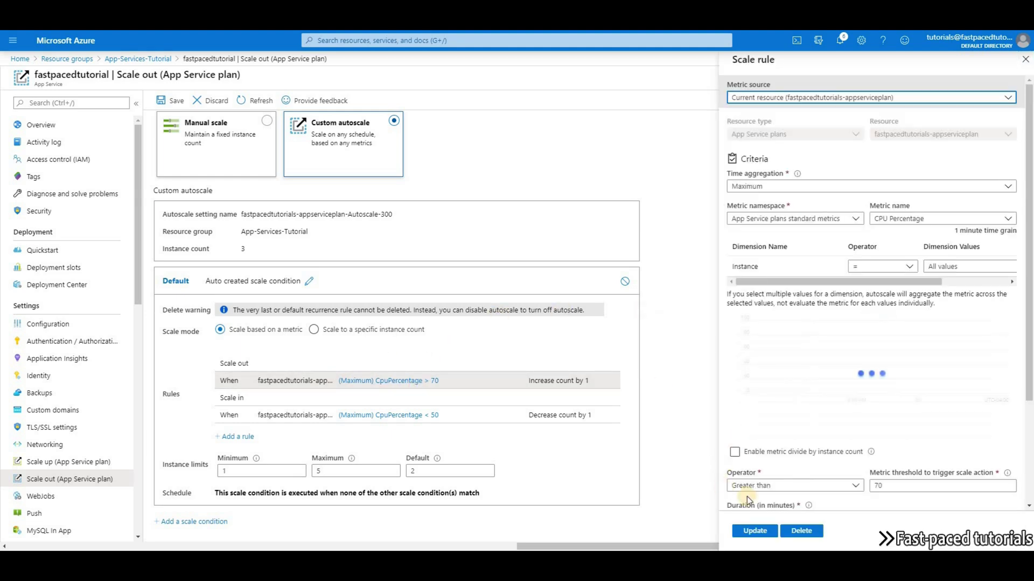
left_click(800, 532)
left_click(396, 415)
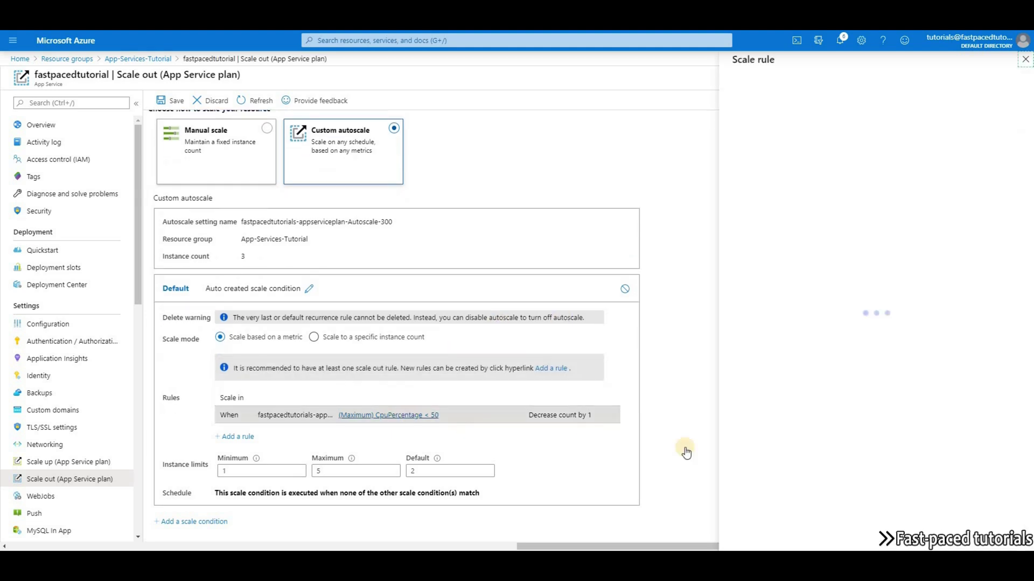
left_click(800, 532)
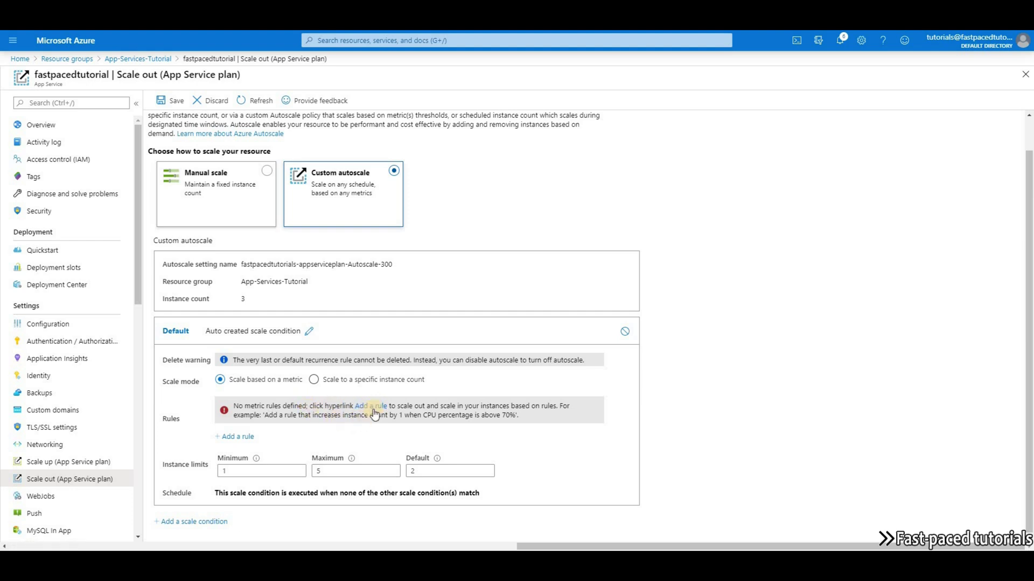
Start a new scale rule and review its metric namespaces and metric names, keeping CPU Percentage.
left_click(370, 406)
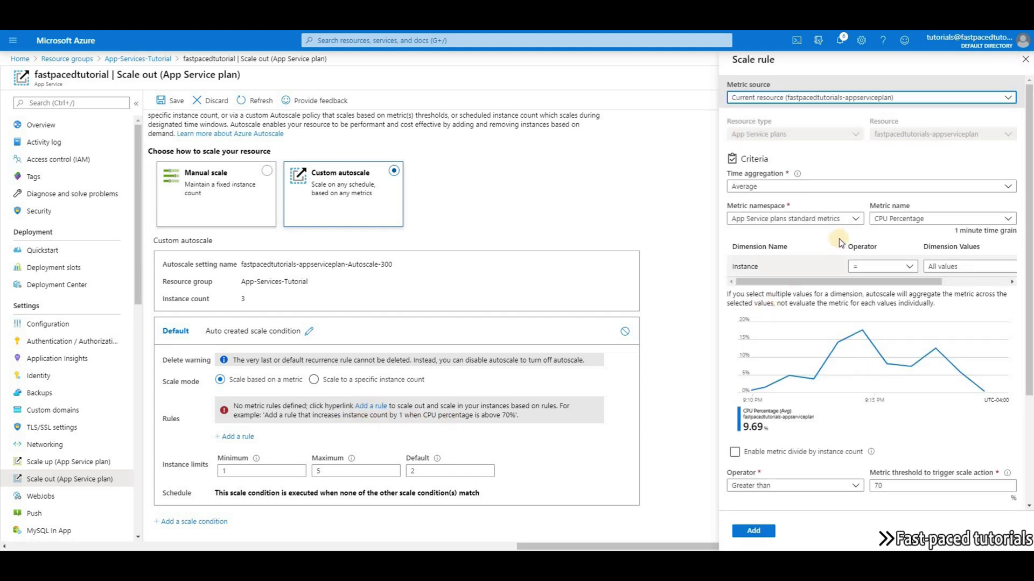
left_click(786, 217)
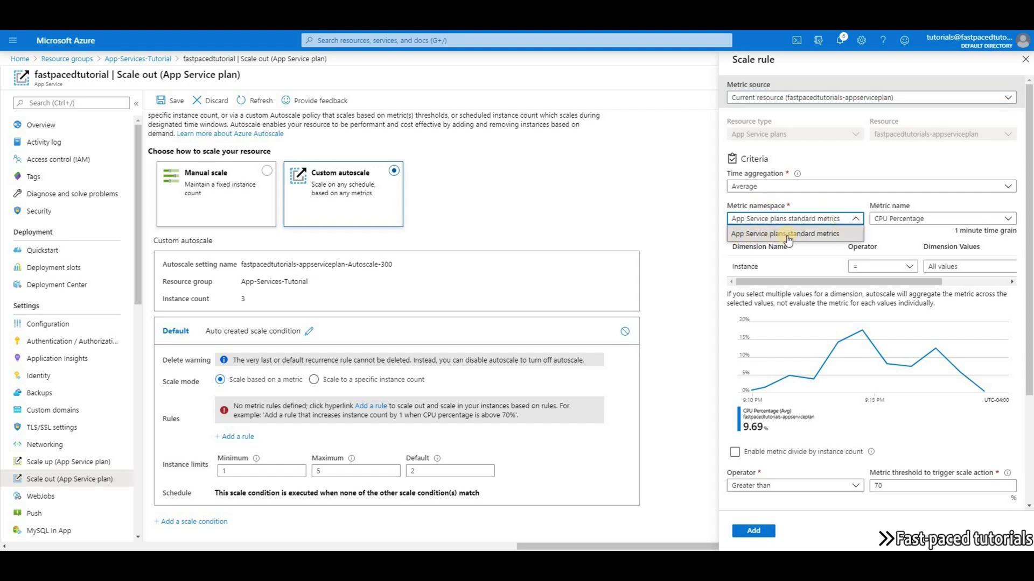
left_click(796, 222)
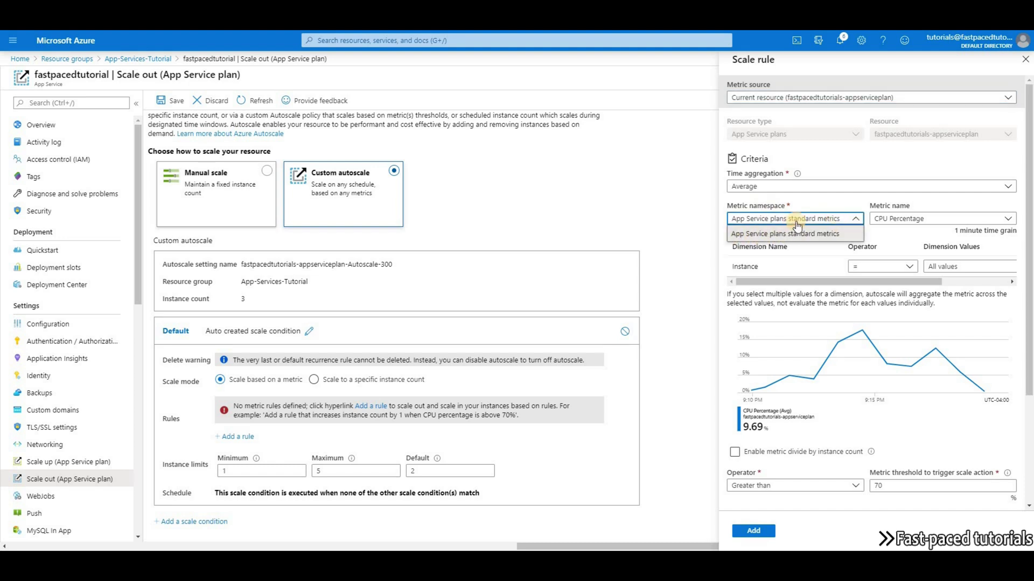
left_click(889, 229)
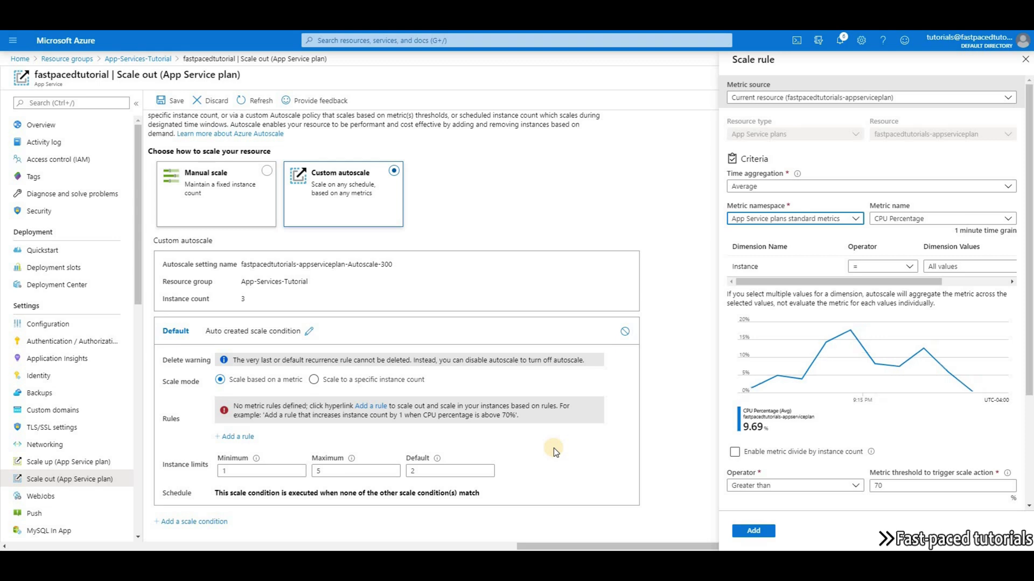
left_click(915, 218)
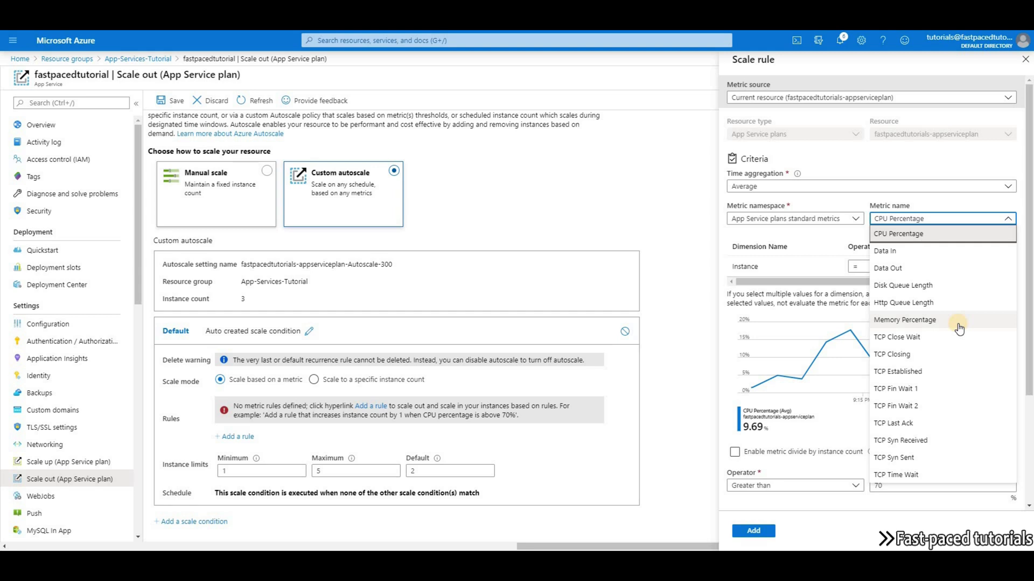
left_click(1005, 239)
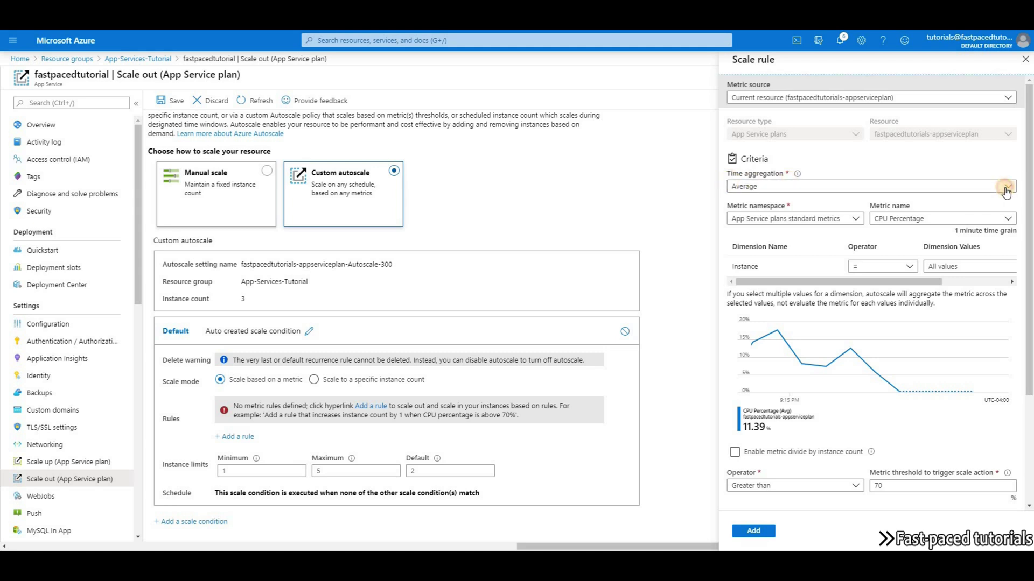
Set the scale rule's time aggregation to Maximum and keep the Instance dimension's operator at =.
left_click(958, 188)
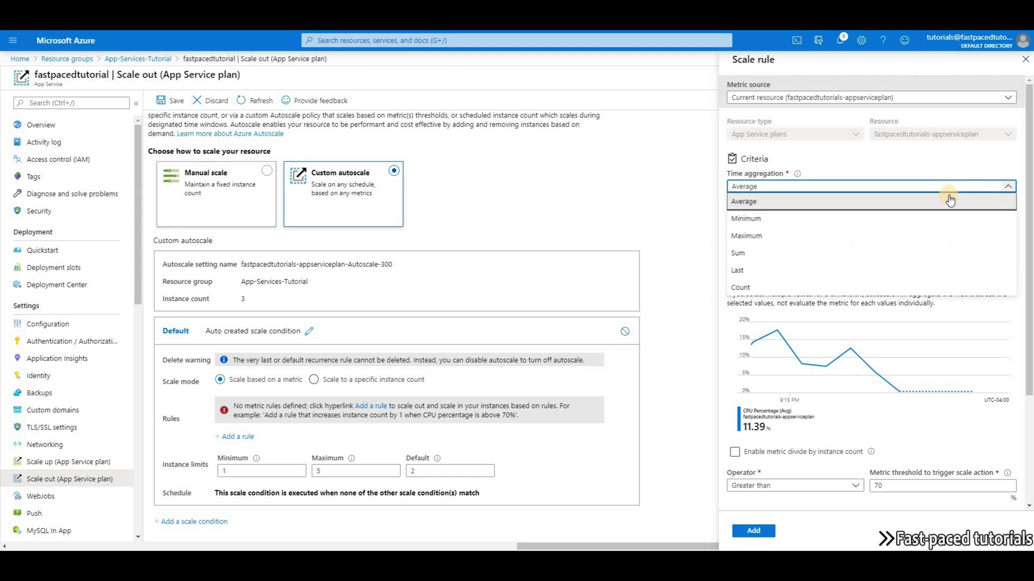
left_click(745, 237)
mouse_move(798, 178)
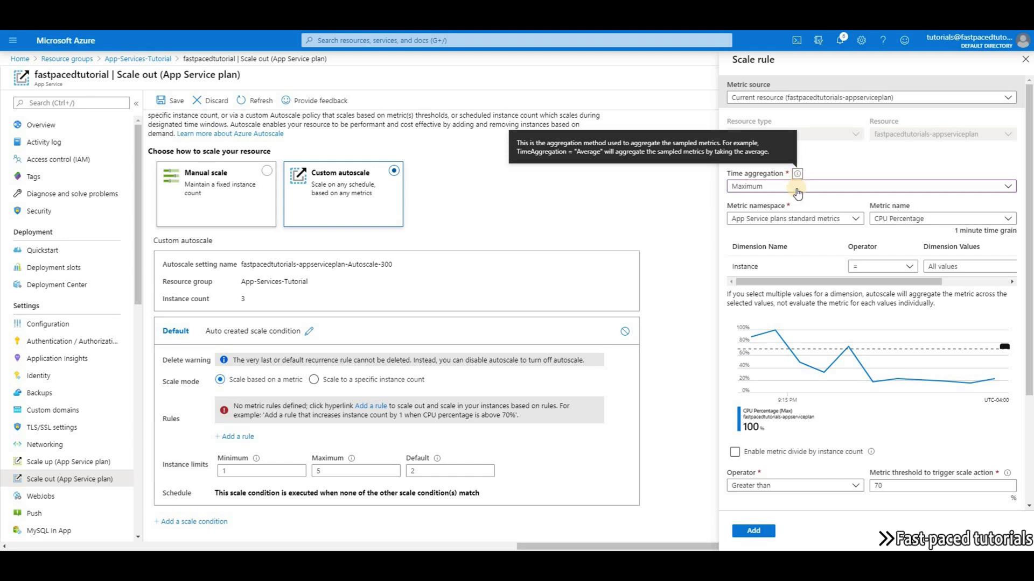
left_click(796, 188)
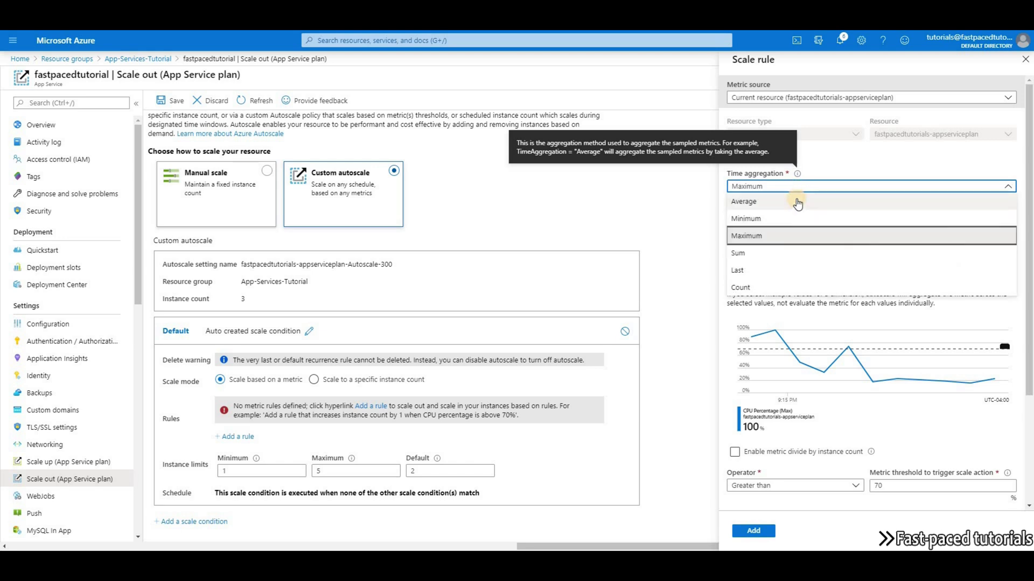
left_click(761, 236)
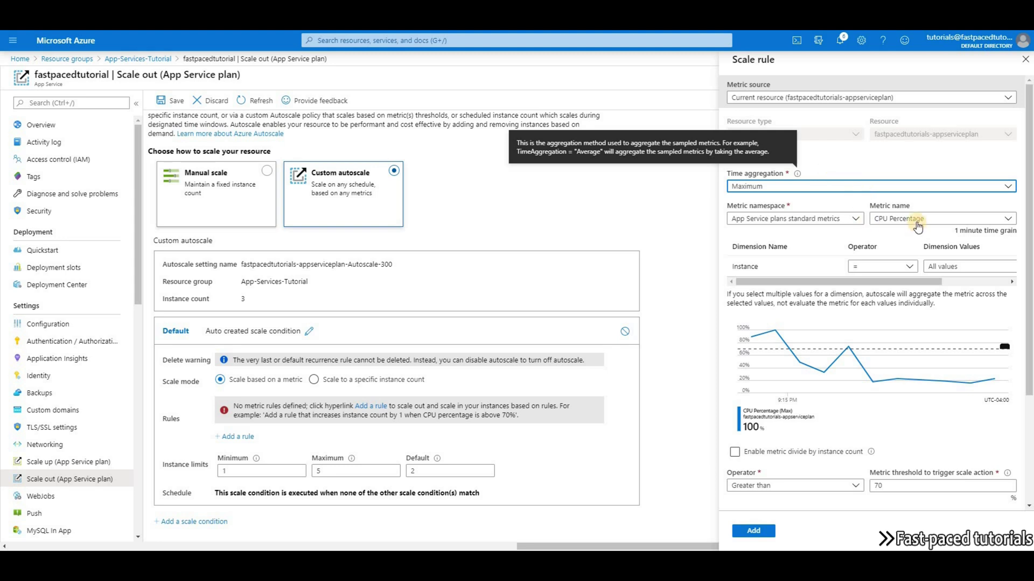
left_click(771, 268)
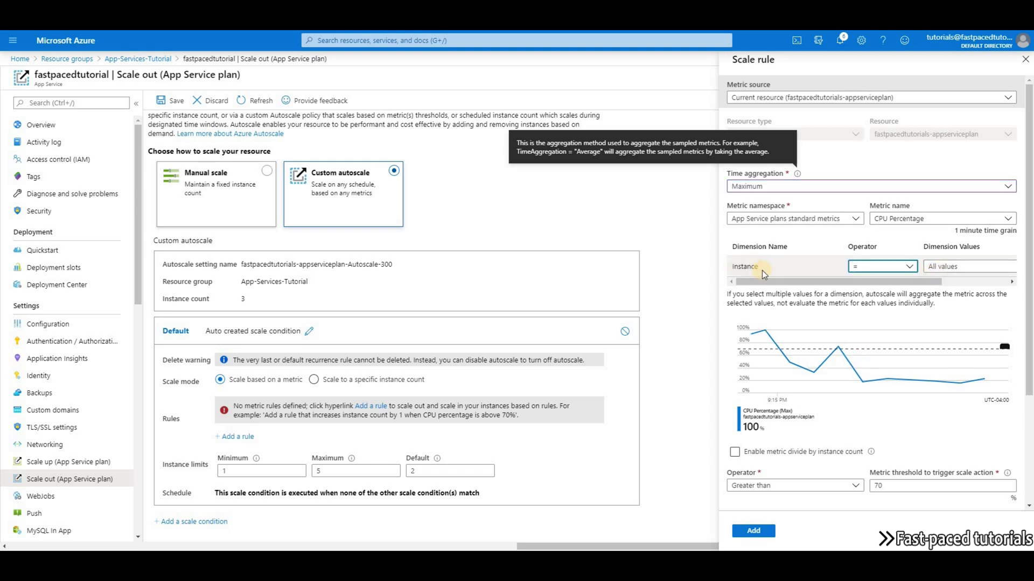
left_click(866, 267)
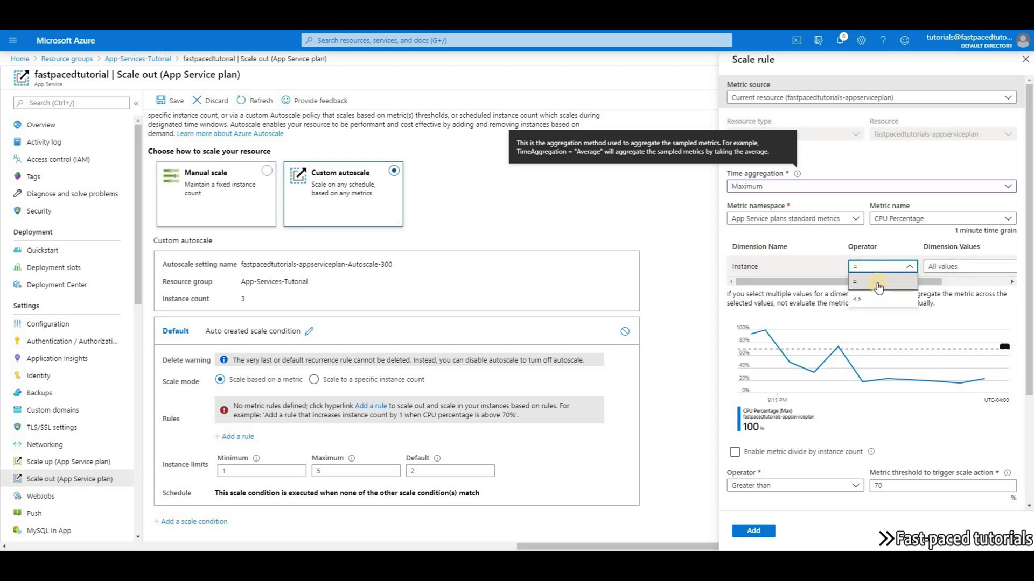
left_click(906, 265)
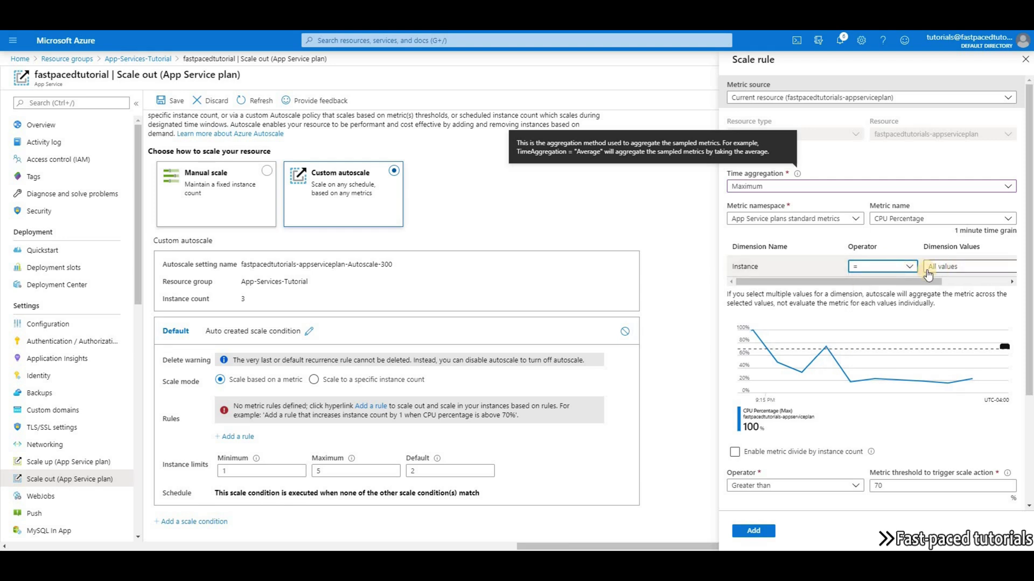
Keep the rule's operator at Greater than and set the metric threshold that triggers the scale action to 75 percent.
scroll(944, 301, "down", 1)
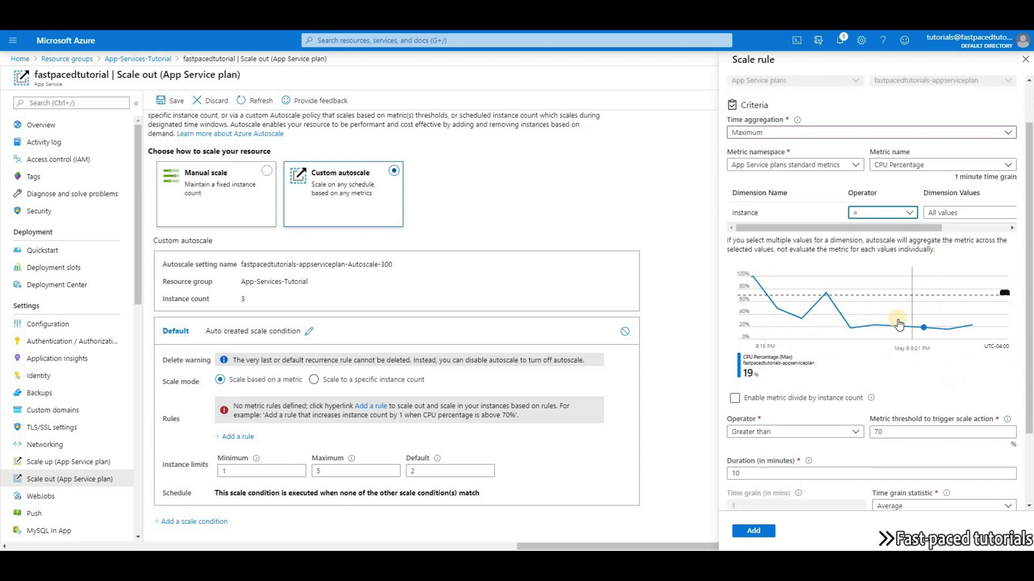
scroll(898, 324, "down", 1)
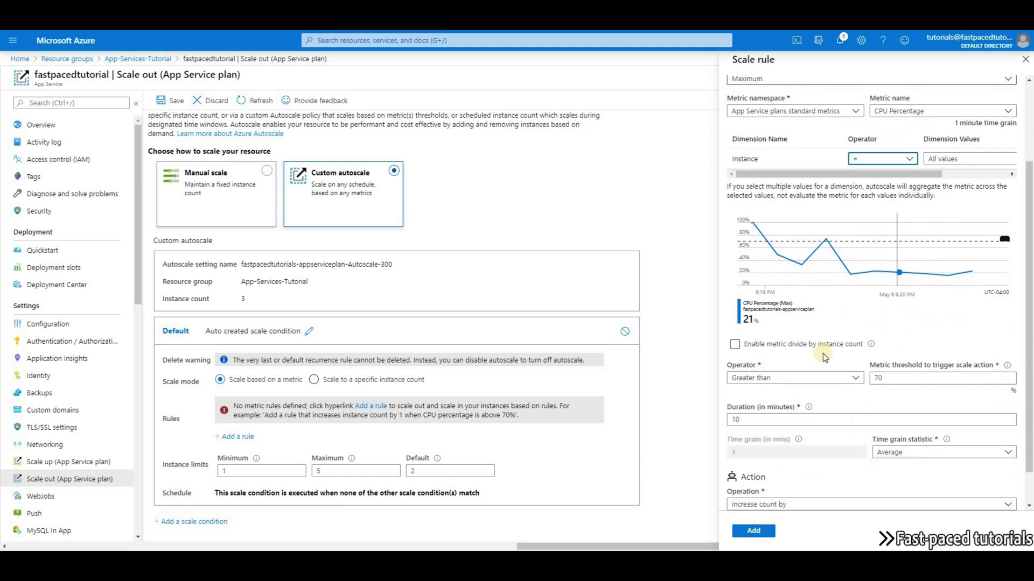
left_click(849, 377)
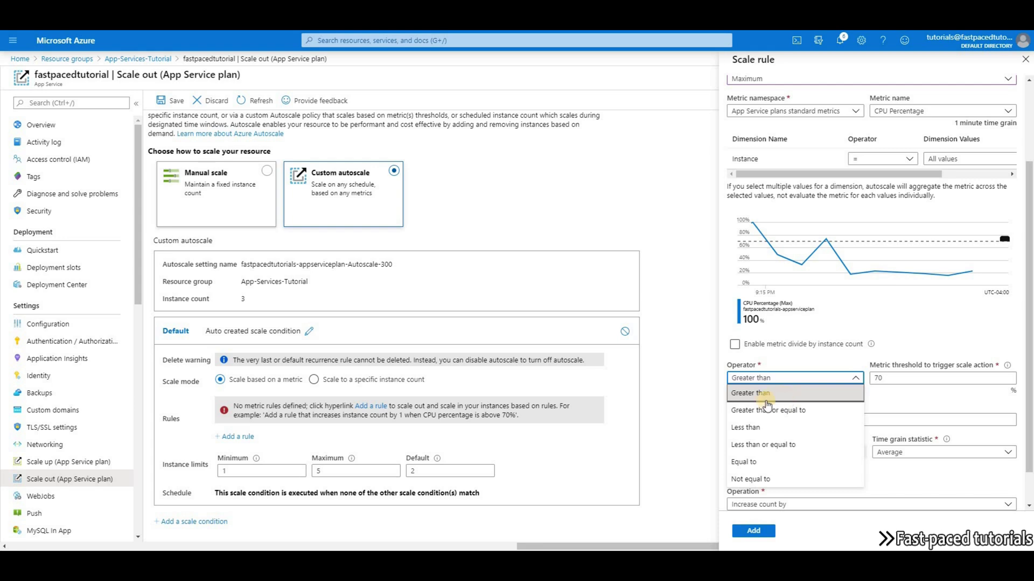
left_click(739, 393)
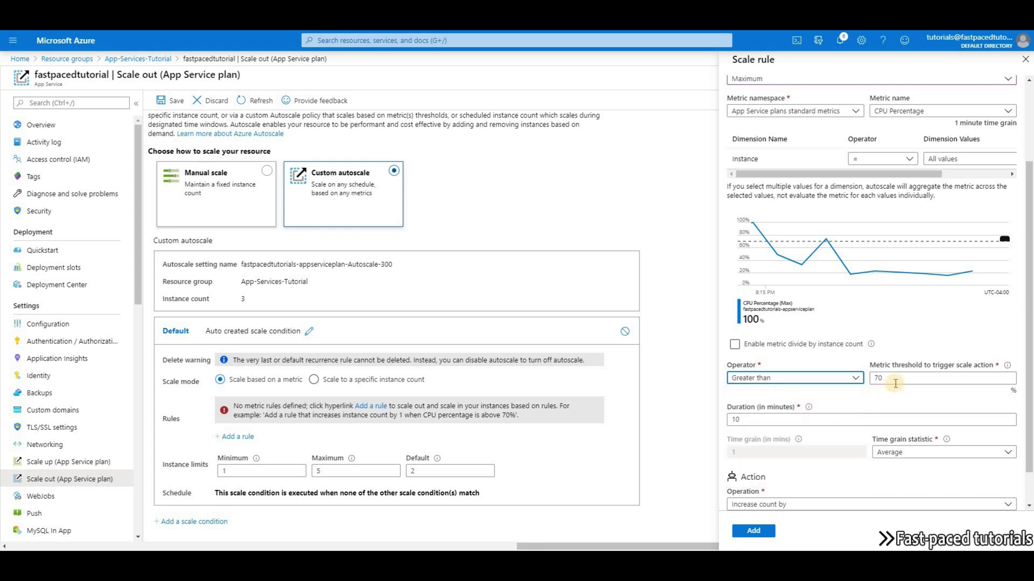
left_click(897, 383)
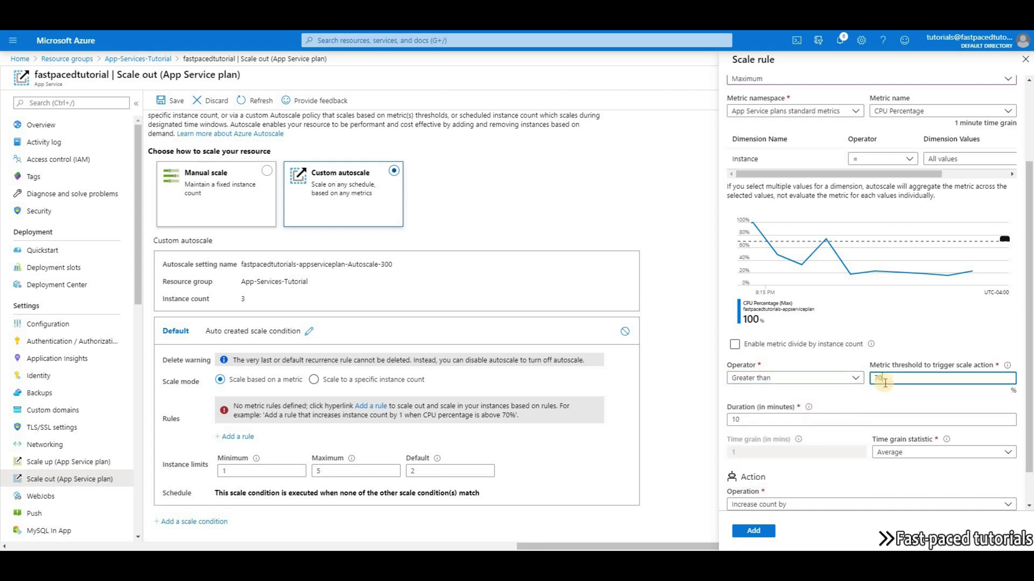
left_click_drag(878, 382, 888, 384)
type("5")
scroll(911, 241, "up", 2)
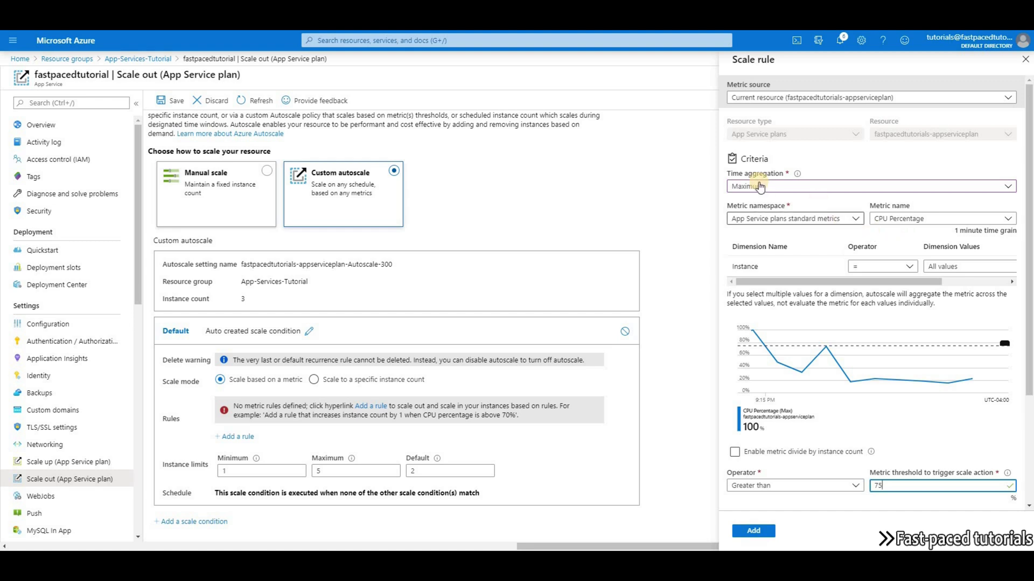
scroll(904, 222, "down", 2)
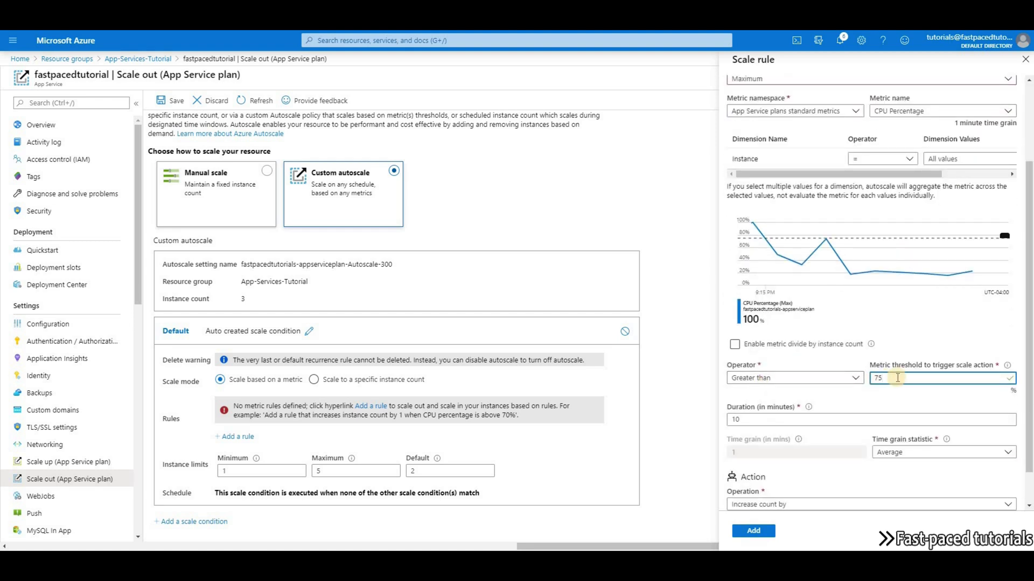
Set the scale rule's duration to 2 minutes and its time grain statistic to Maximum.
double_click(732, 420)
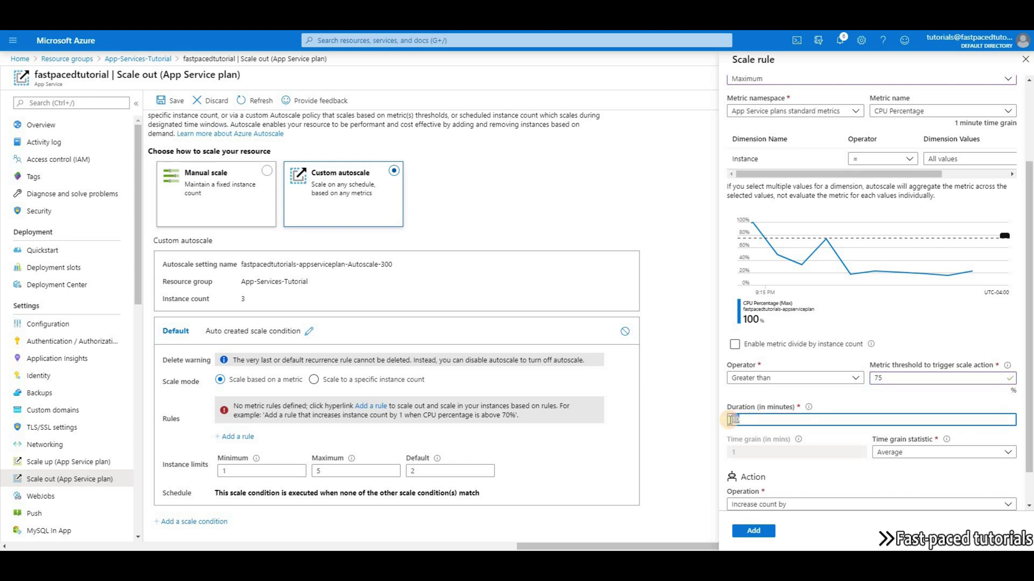
type("2")
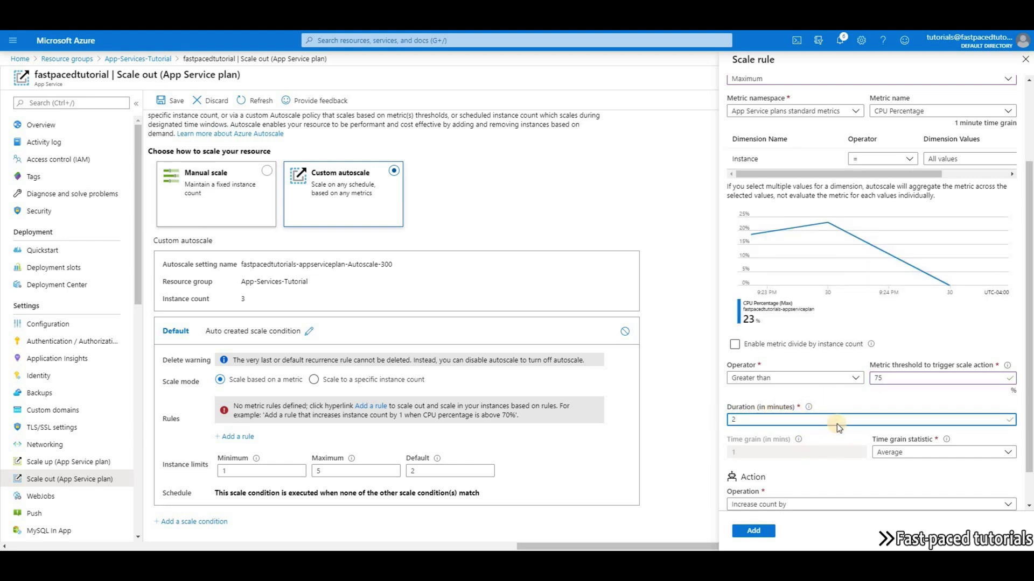
scroll(861, 431, "down", 1)
left_click(937, 415)
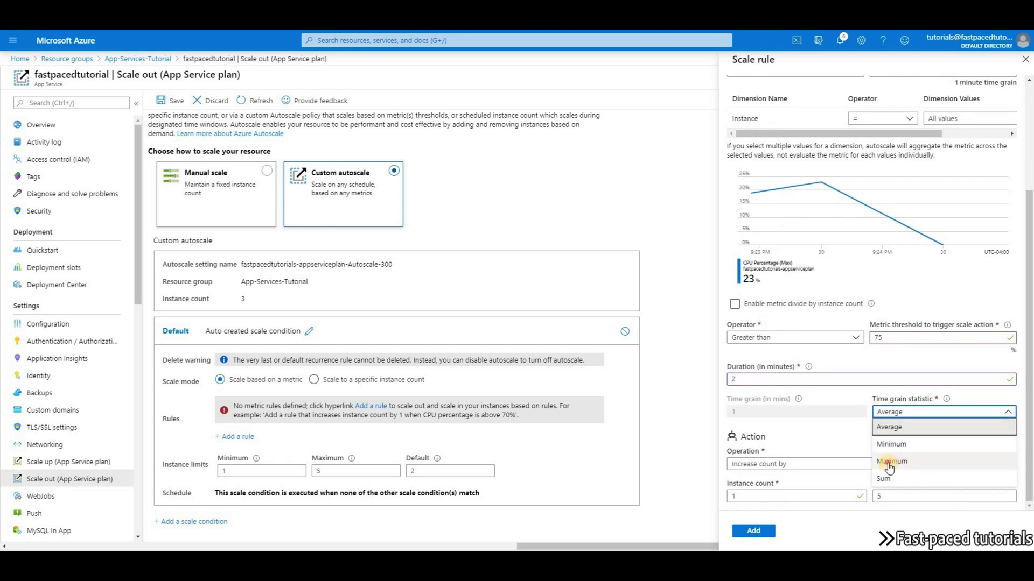
left_click(887, 459)
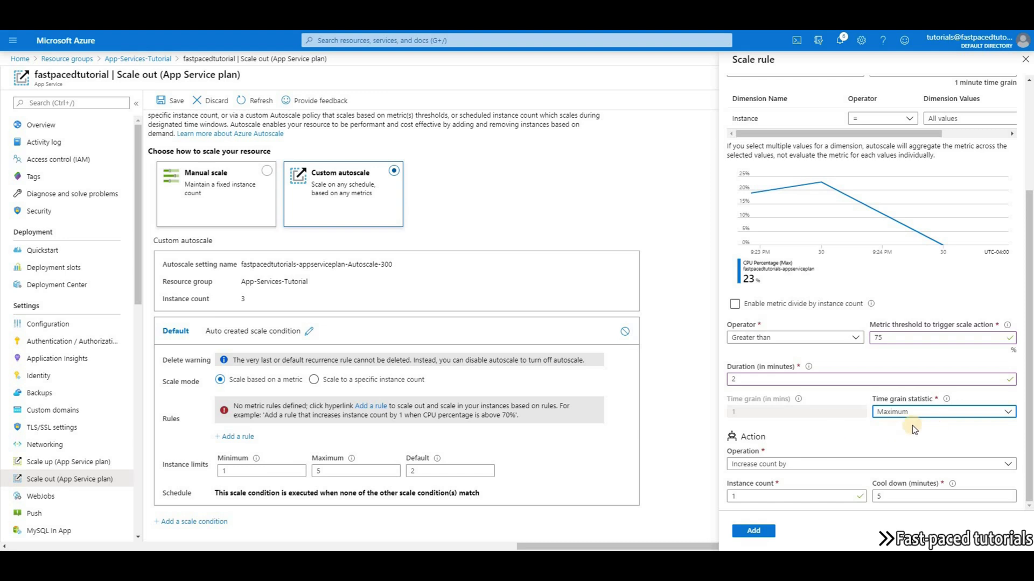
mouse_move(948, 403)
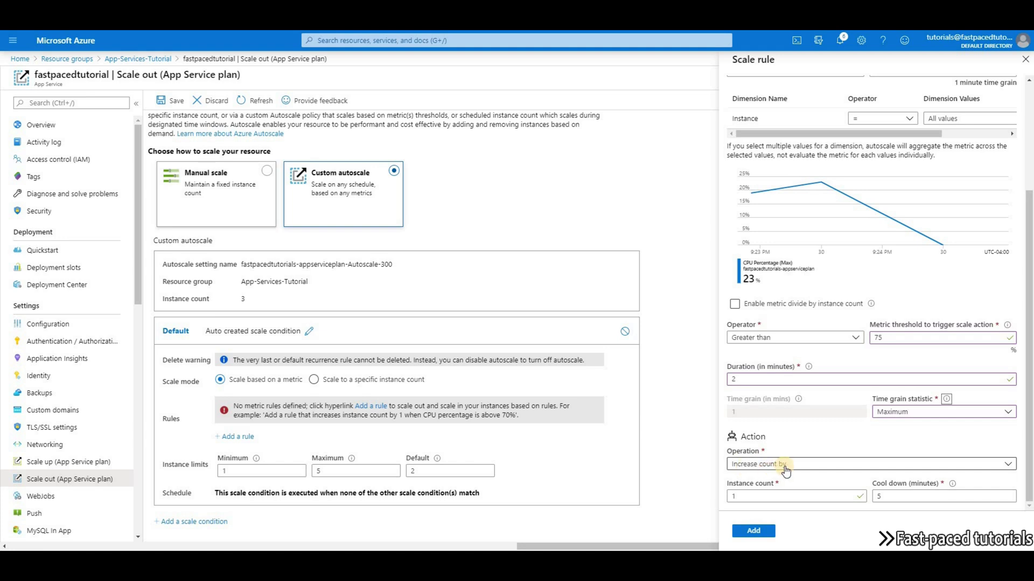
Keep the action's instance count at 1, set its cool down to 1 minute, and add the scale-out rule.
left_click_drag(745, 495, 711, 492)
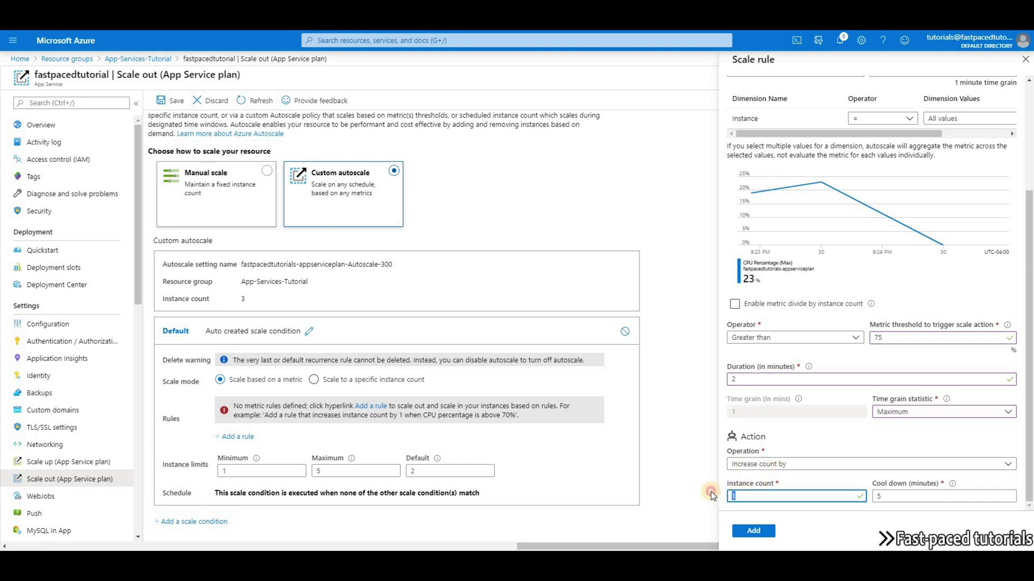
key("Tab")
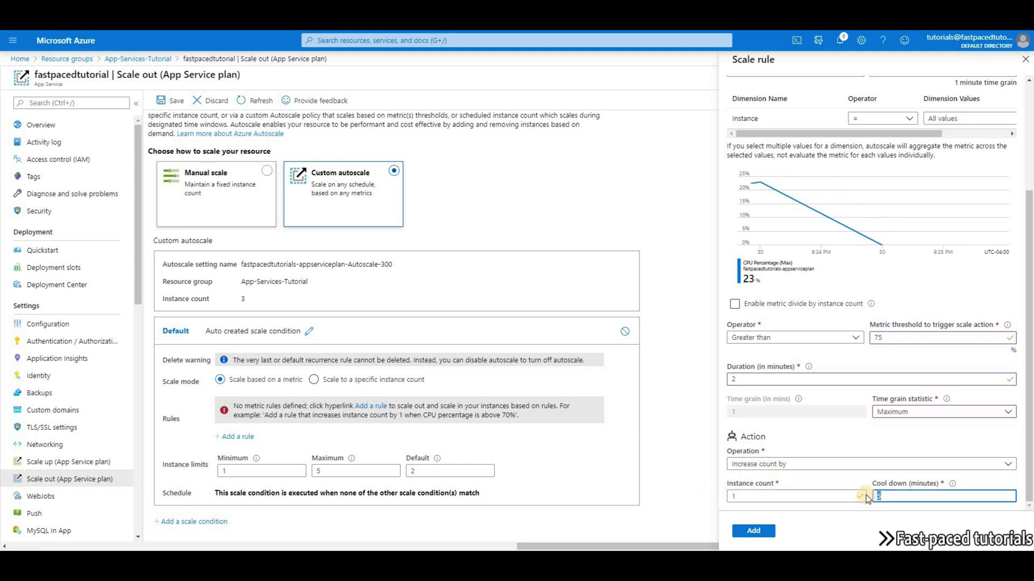
type("2")
double_click(874, 496)
type("1")
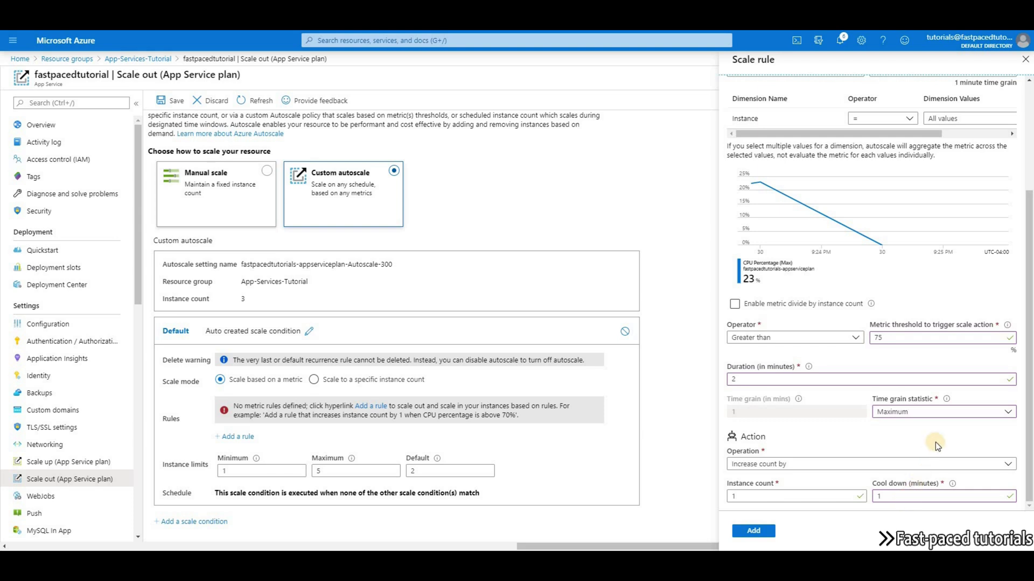
scroll(873, 403, "up", 3)
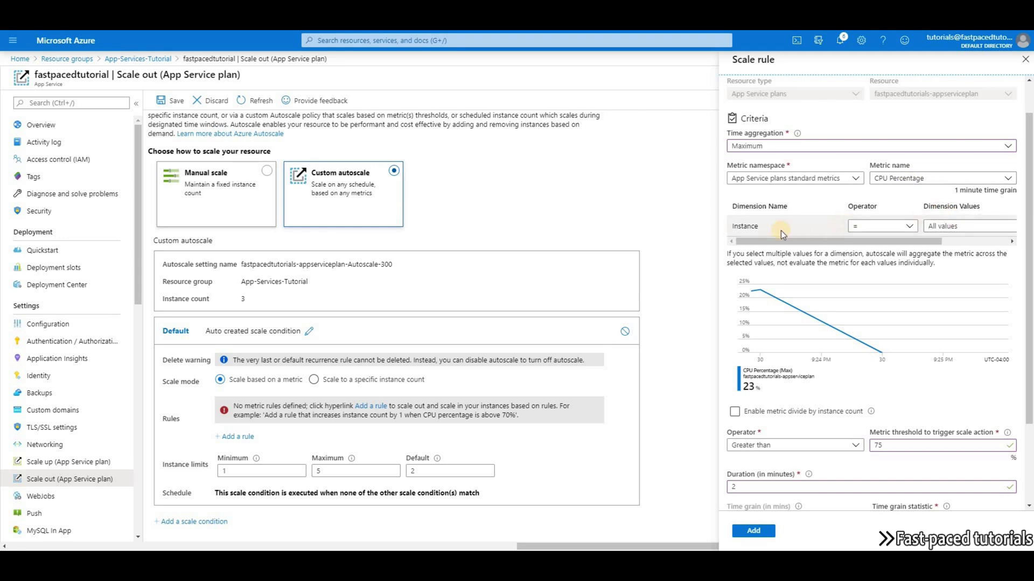
scroll(872, 323, "down", 1)
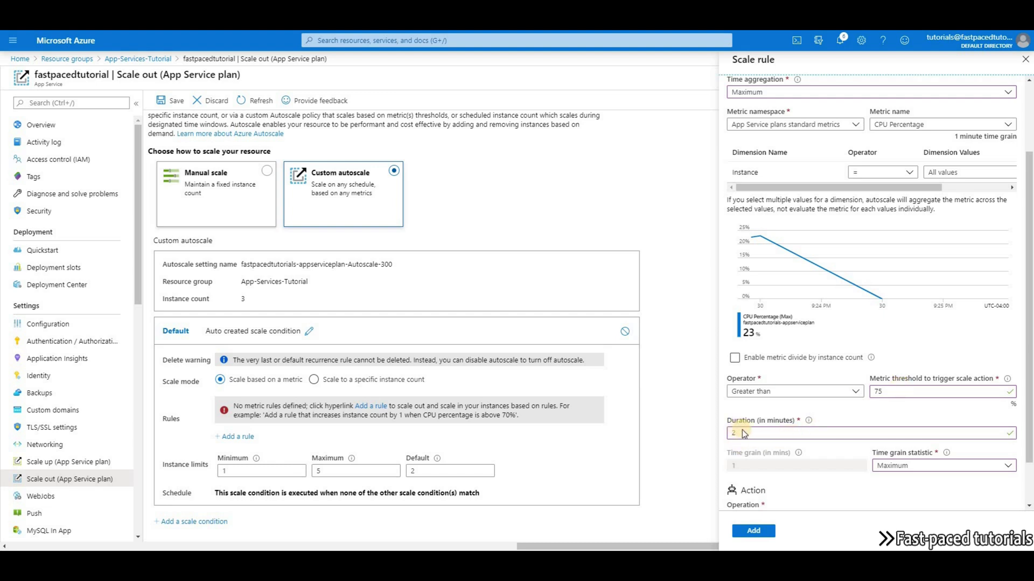
scroll(743, 429, "down", 1)
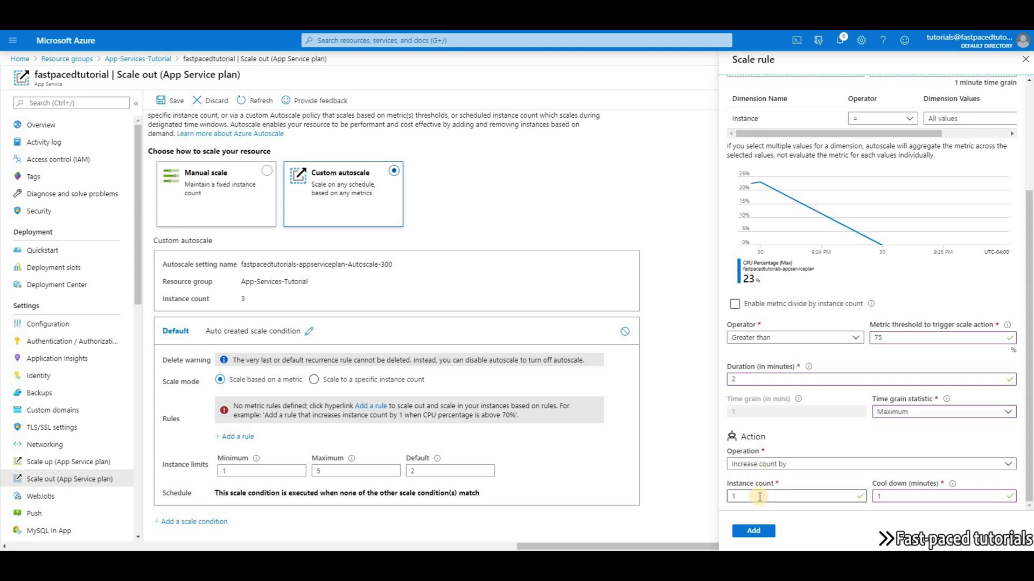
left_click(767, 532)
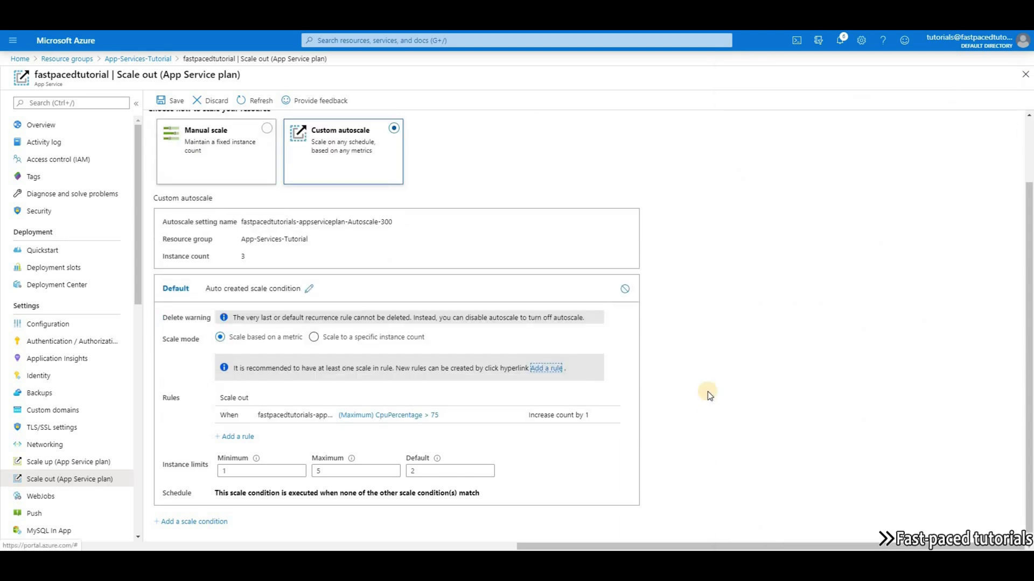
Start a second scale rule for the default condition with its time aggregation set to Maximum.
left_click(240, 438)
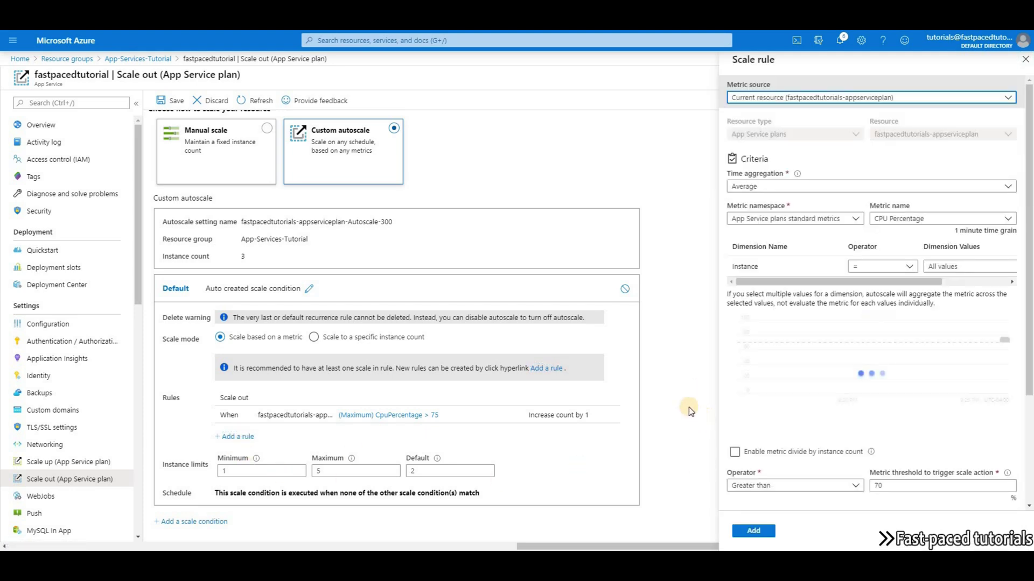
left_click(822, 187)
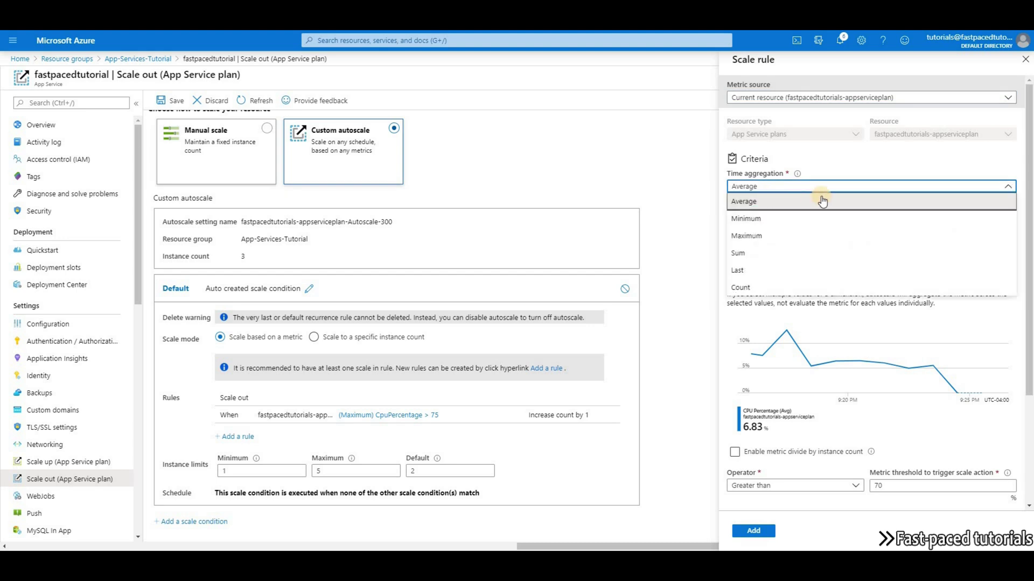
left_click(802, 237)
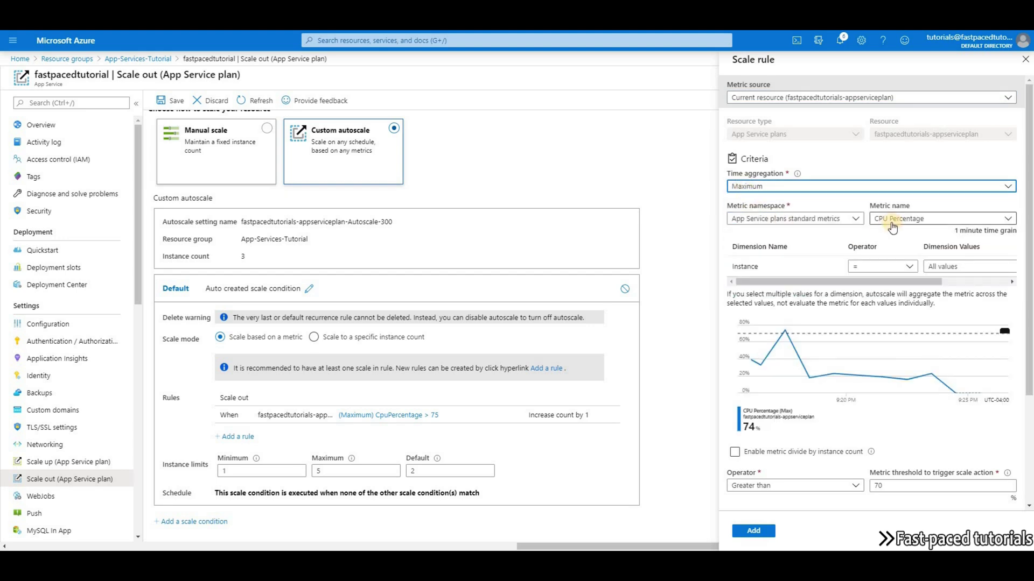
Set the second rule's operator to Less than and its metric threshold to 50 percent.
scroll(846, 343, "down", 3)
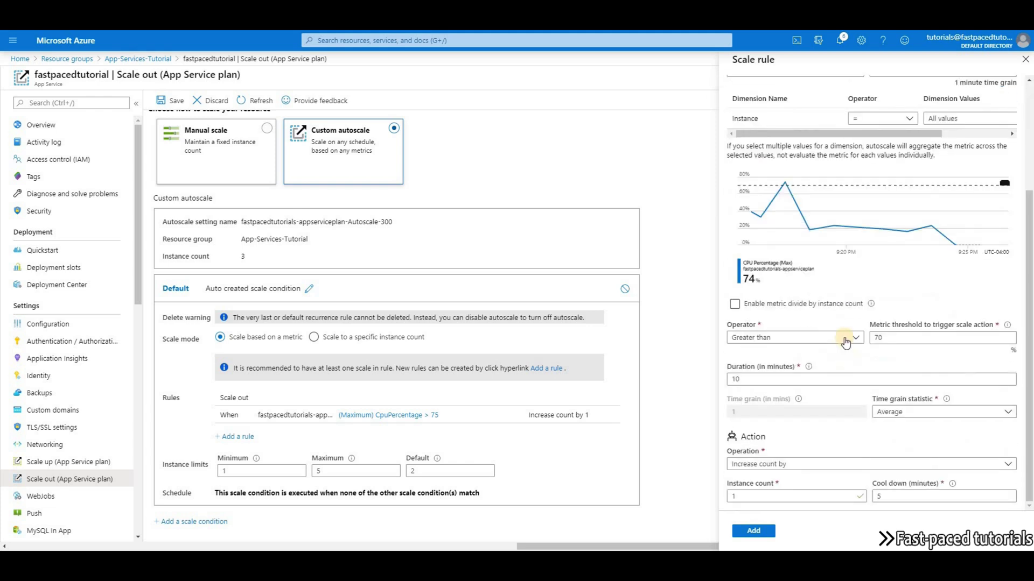
left_click(845, 343)
left_click(738, 387)
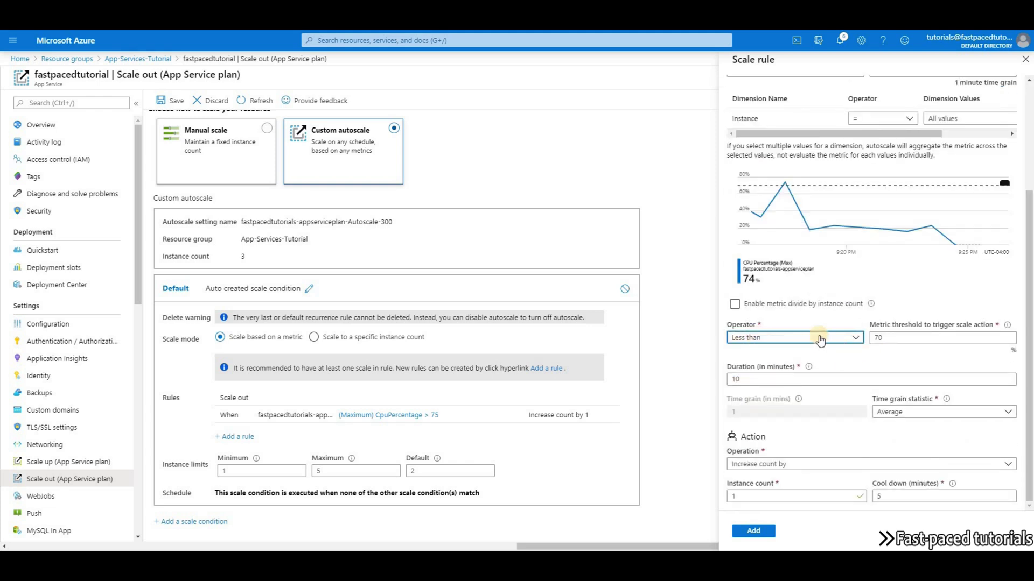
key("Return")
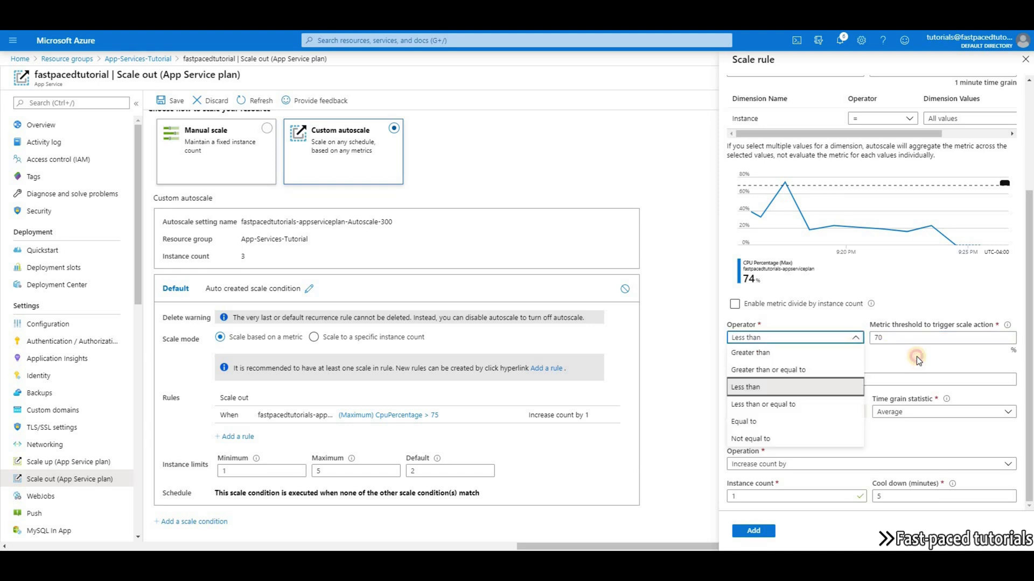
left_click(915, 361)
double_click(873, 338)
type("50")
left_click(918, 361)
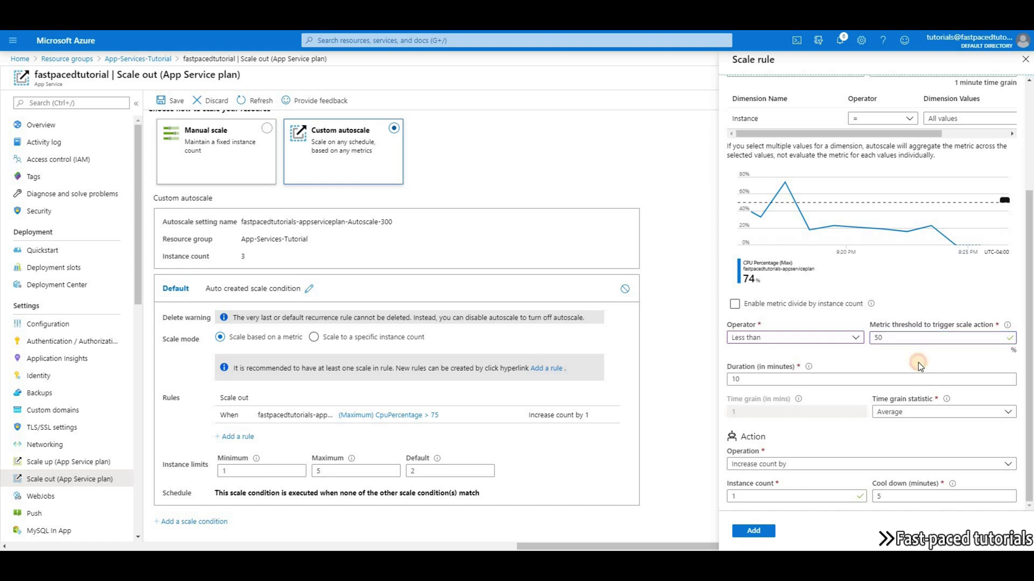
Set the Less than rule's duration to 2 minutes and its time grain statistic to Maximum.
double_click(731, 380)
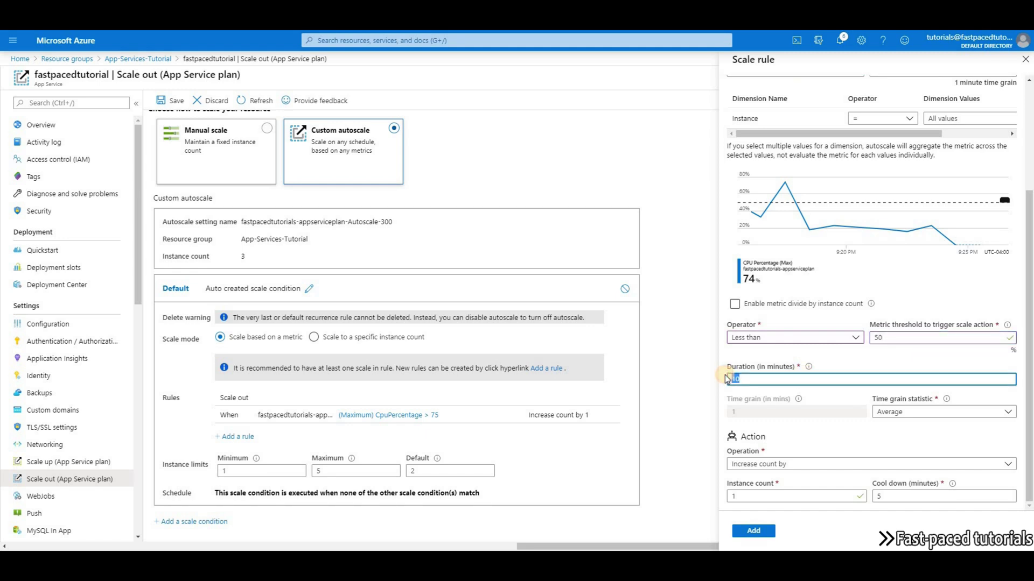
type("2")
left_click(853, 364)
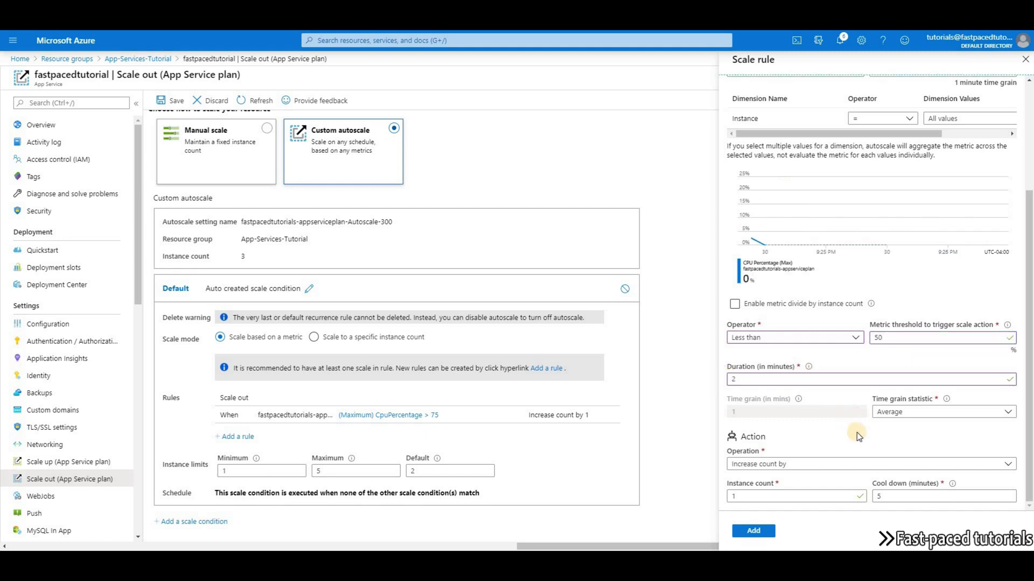
left_click(897, 421)
left_click(883, 458)
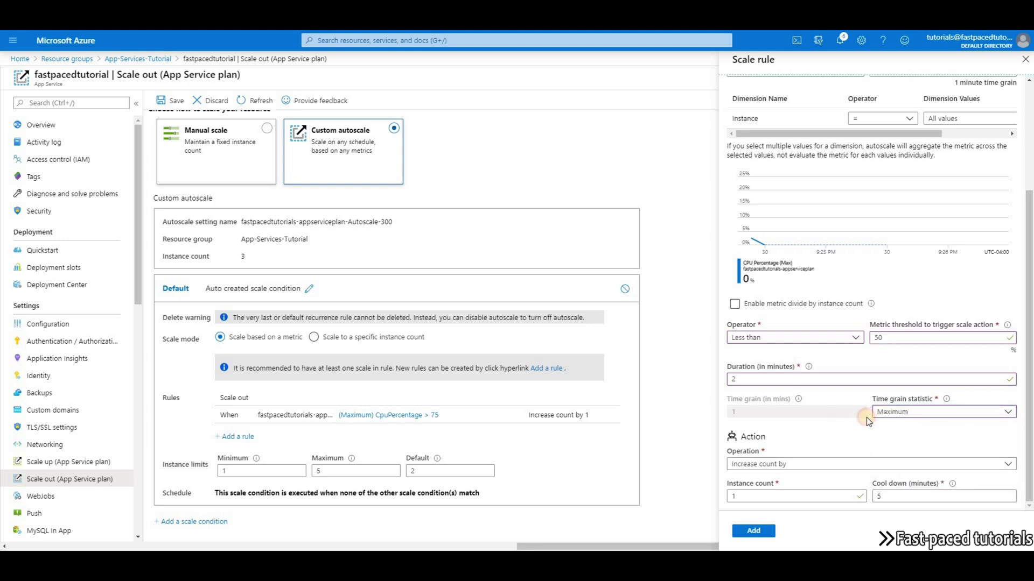
Set the action to Decrease count by 1 with a cool down of 1 minute, and add the scale-in rule.
left_click(808, 464)
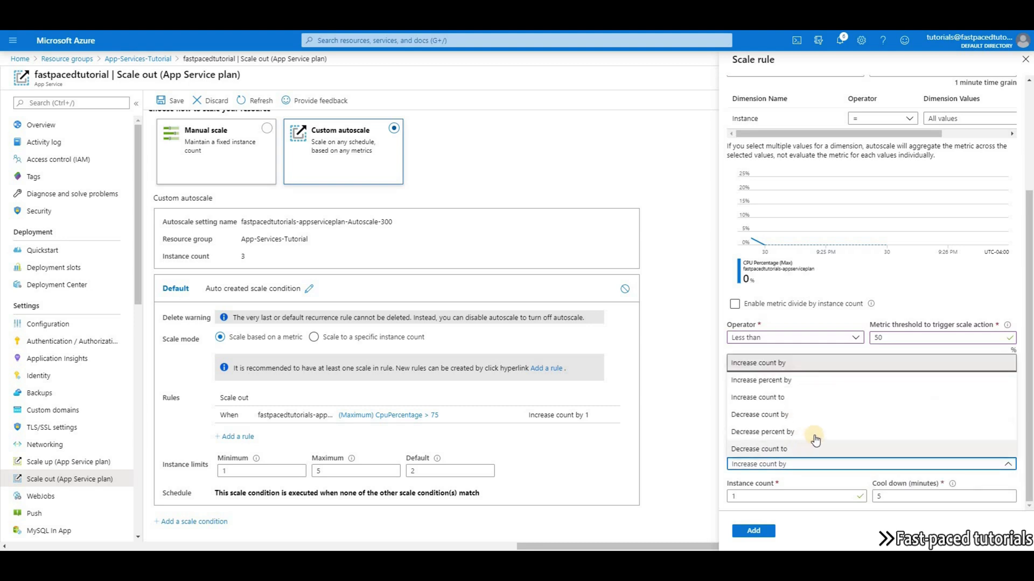
left_click(742, 415)
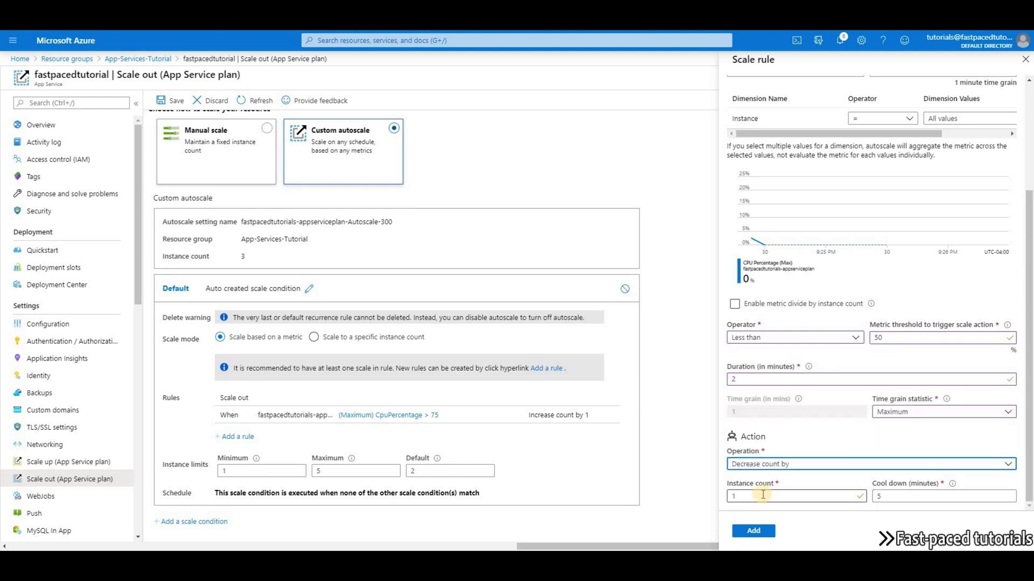
double_click(910, 495)
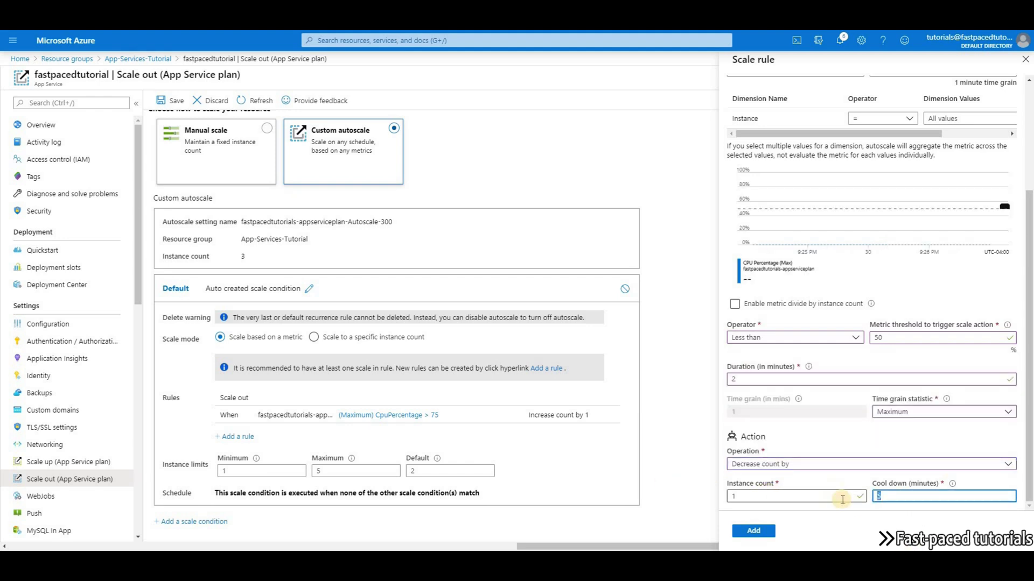
type("1")
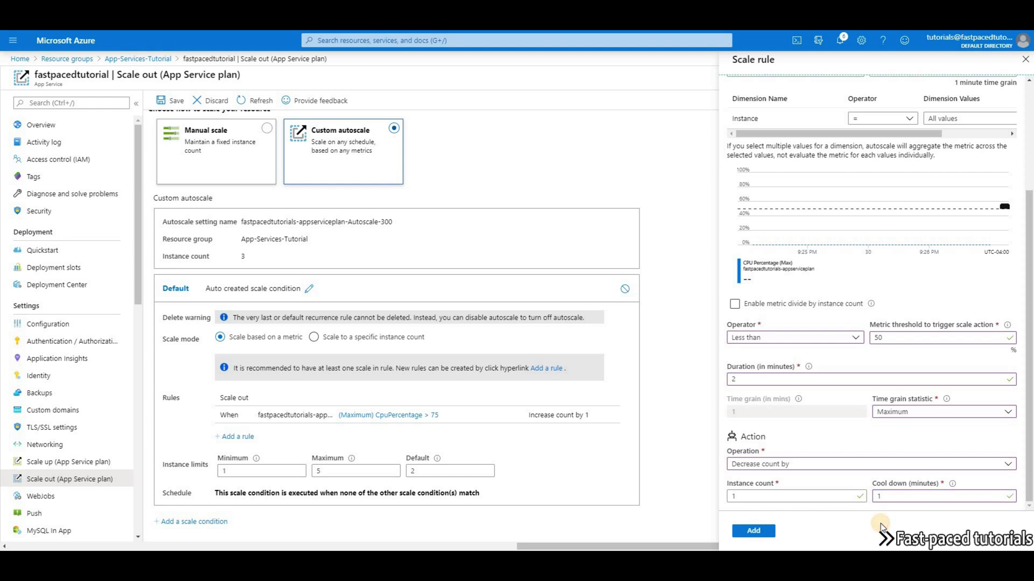
left_click(759, 529)
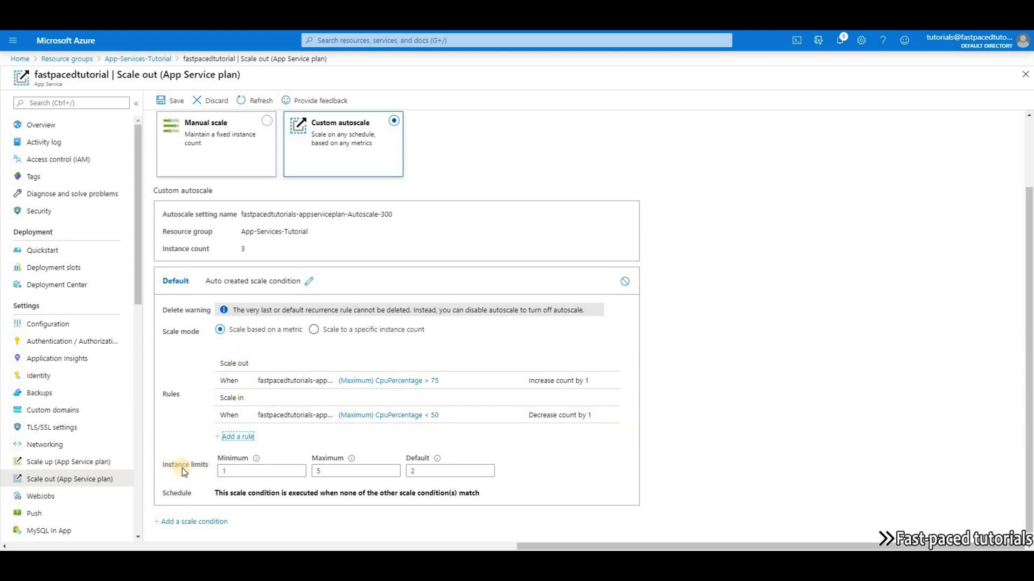
Keep the instance limits at minimum 1 and maximum 5, and set the default instance count to 1.
double_click(223, 471)
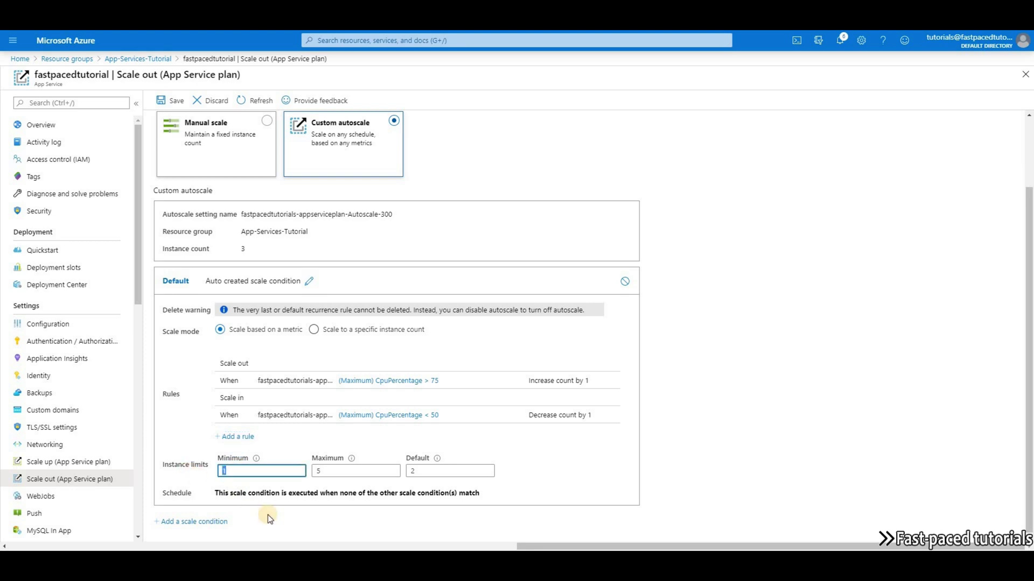
left_click(230, 472)
left_click(315, 470)
double_click(315, 470)
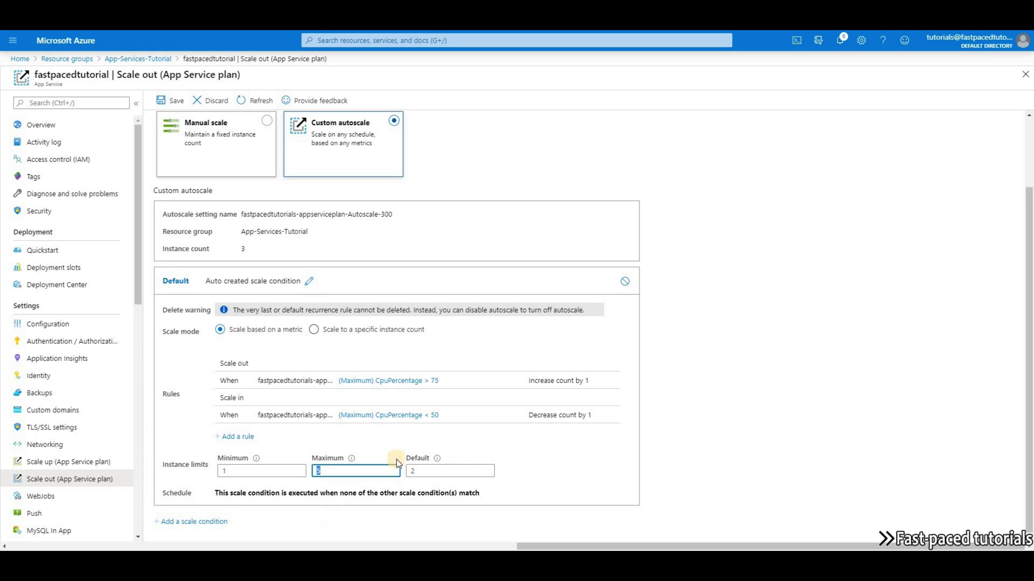
left_click(417, 471)
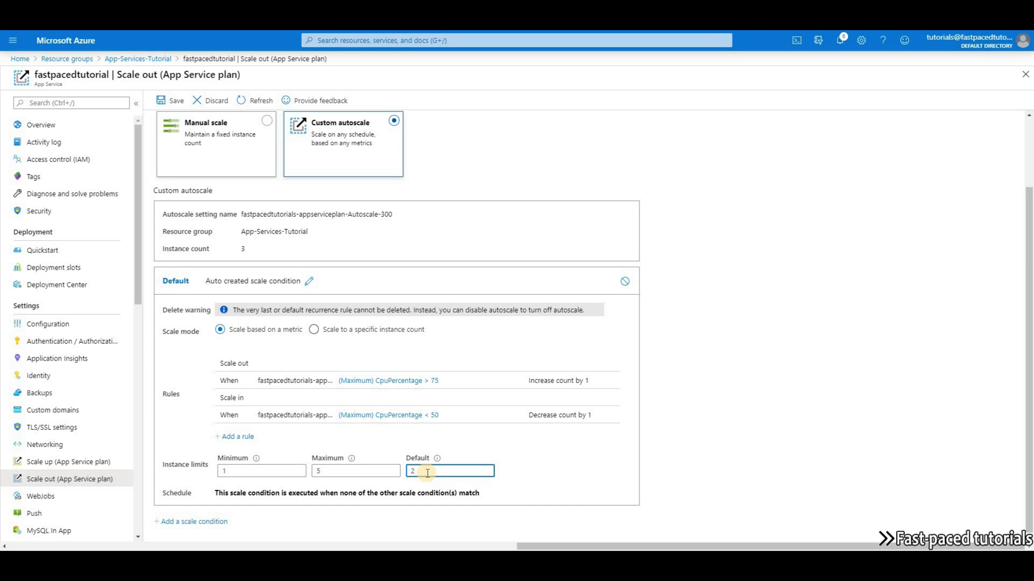
key("BackSpace")
type("1")
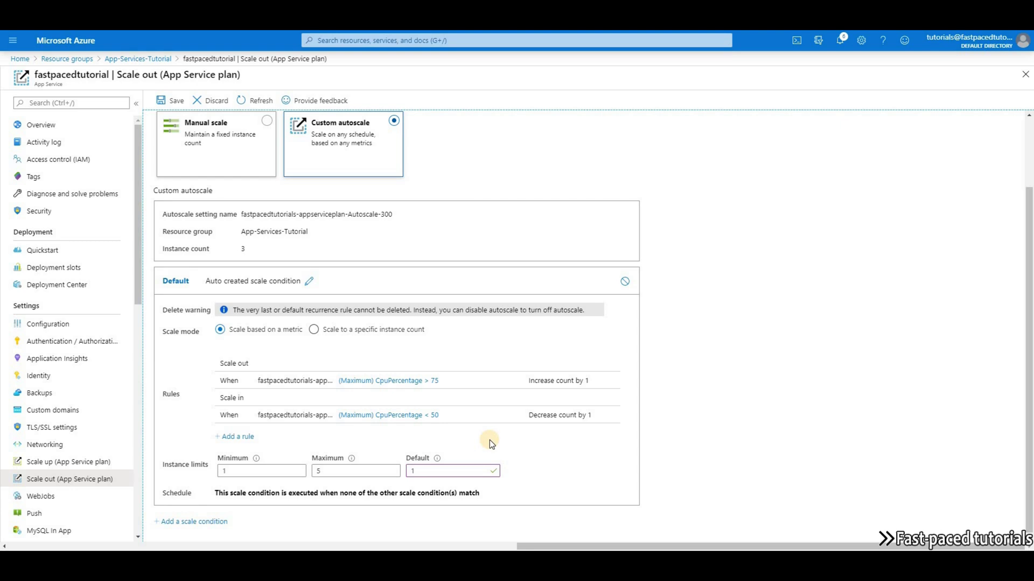
Change the default instance count in the instance limits to 3.
left_click(418, 470)
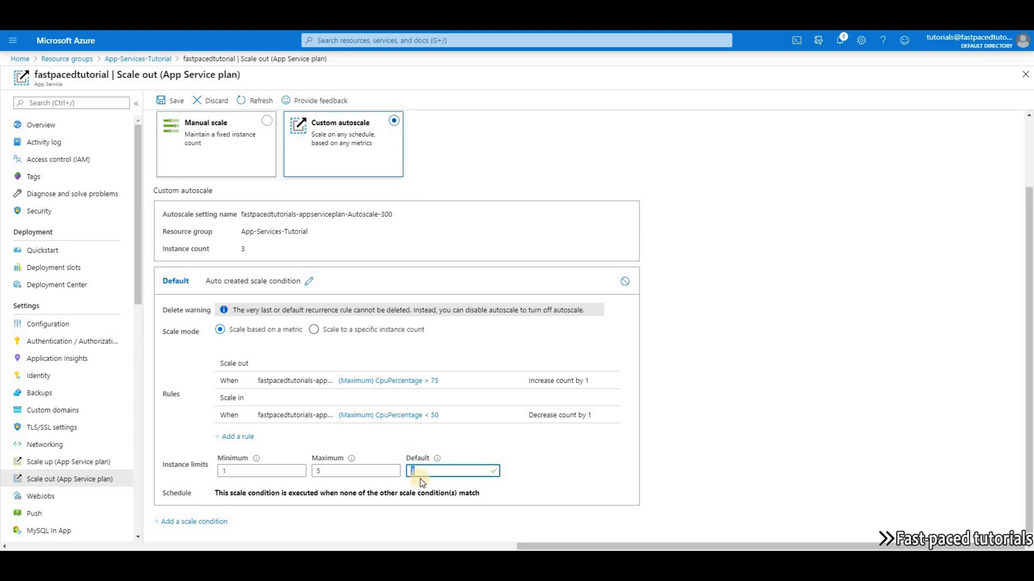
double_click(426, 470)
type("3")
left_click(549, 486)
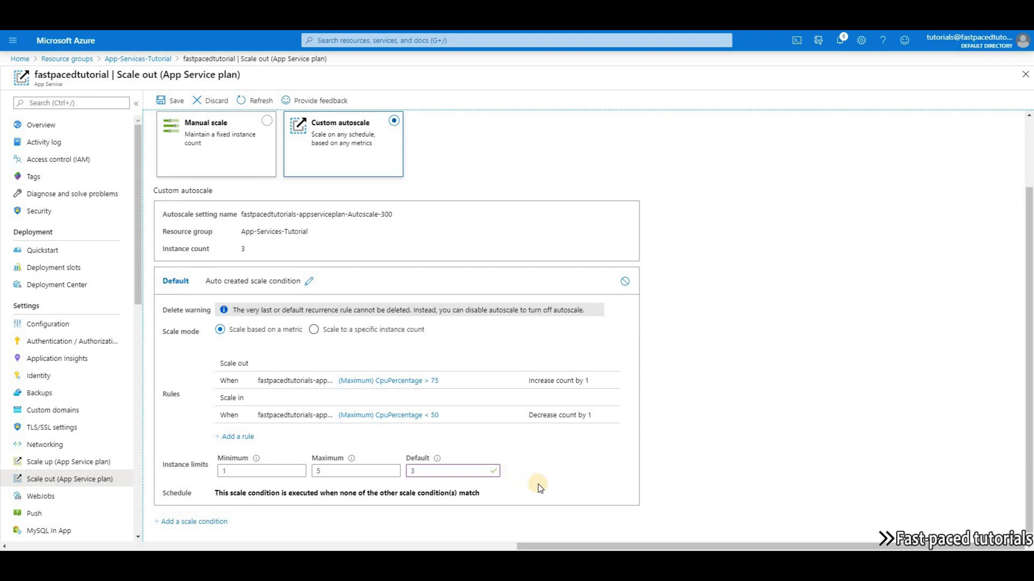
Set the default instance count back to 1 and save the custom autoscale configuration.
double_click(444, 472)
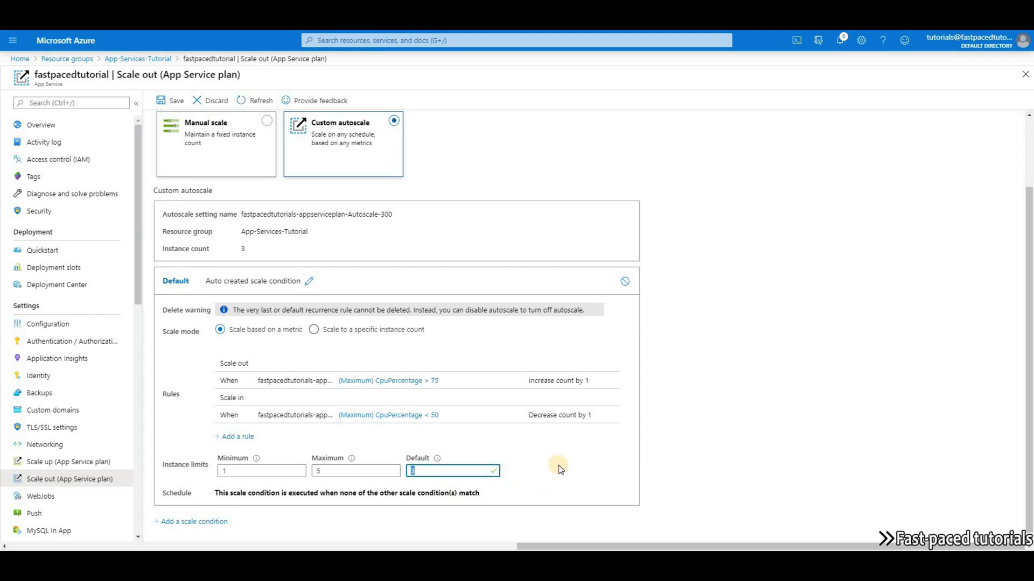
type("1")
left_click(172, 101)
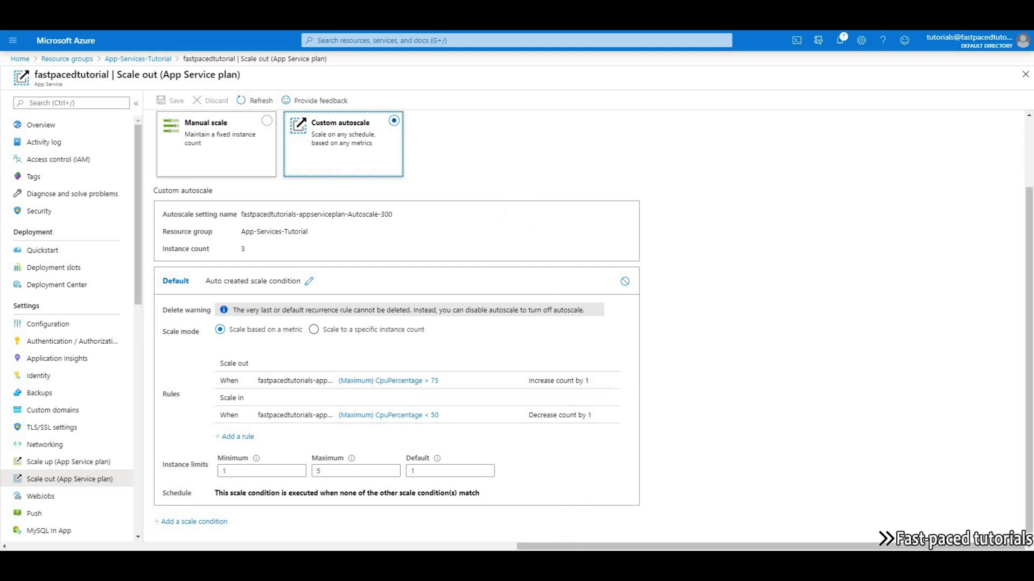
Check the Load Test request in Postman, and return to the Azure portal to refresh the Monitor Autoscale resource list.
key("alt+Tab")
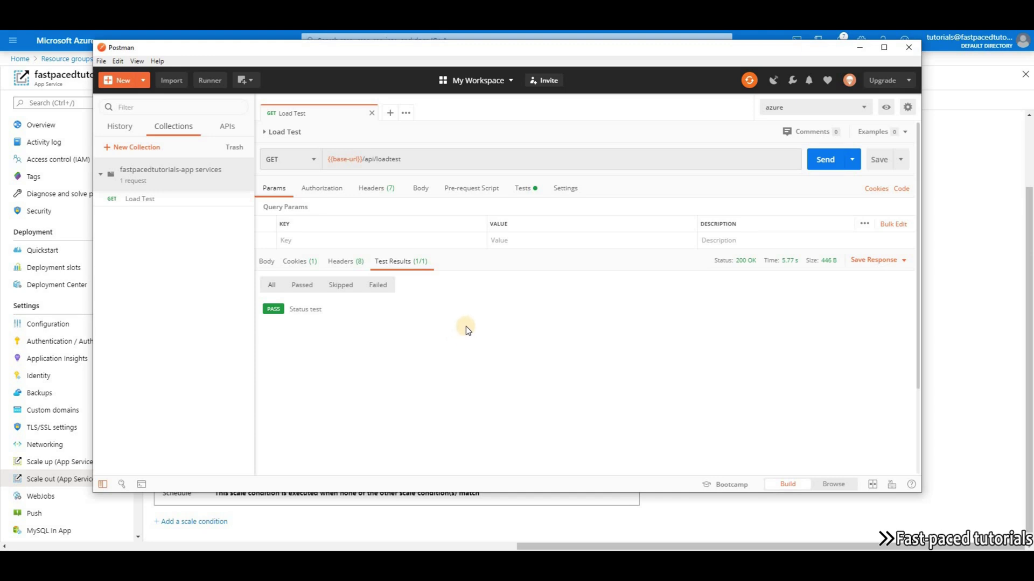
left_click(953, 354)
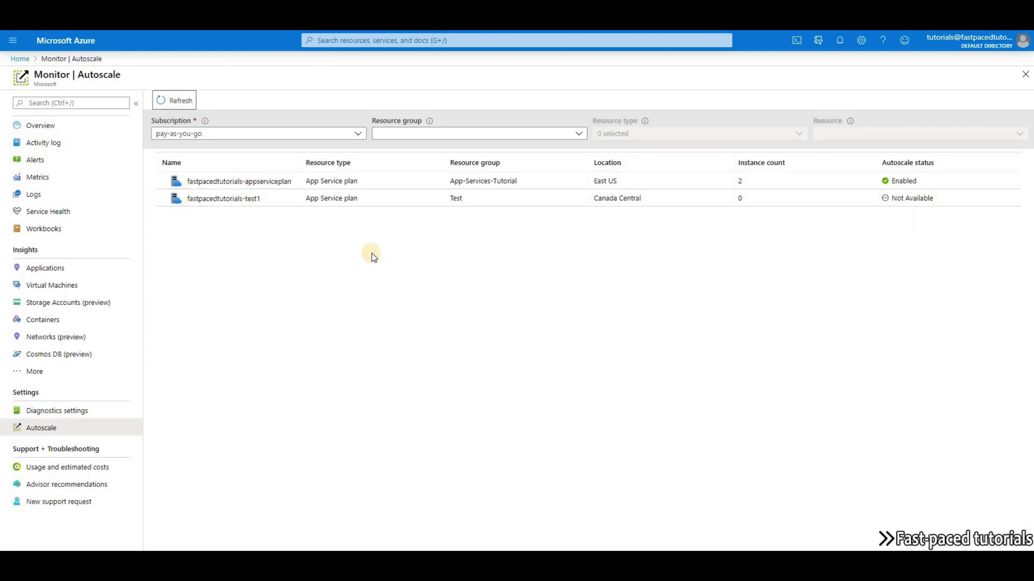
left_click(169, 102)
left_click(182, 110)
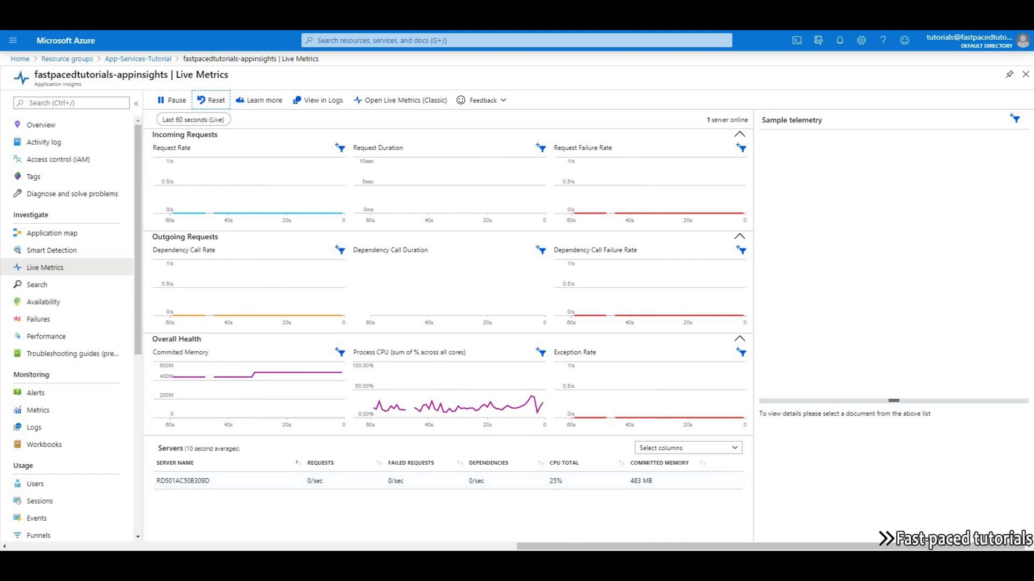
Switch to Postman and set up a Collection Runner run of the fastpacedtutorials-app services collection with the azure environment.
key("alt+Tab")
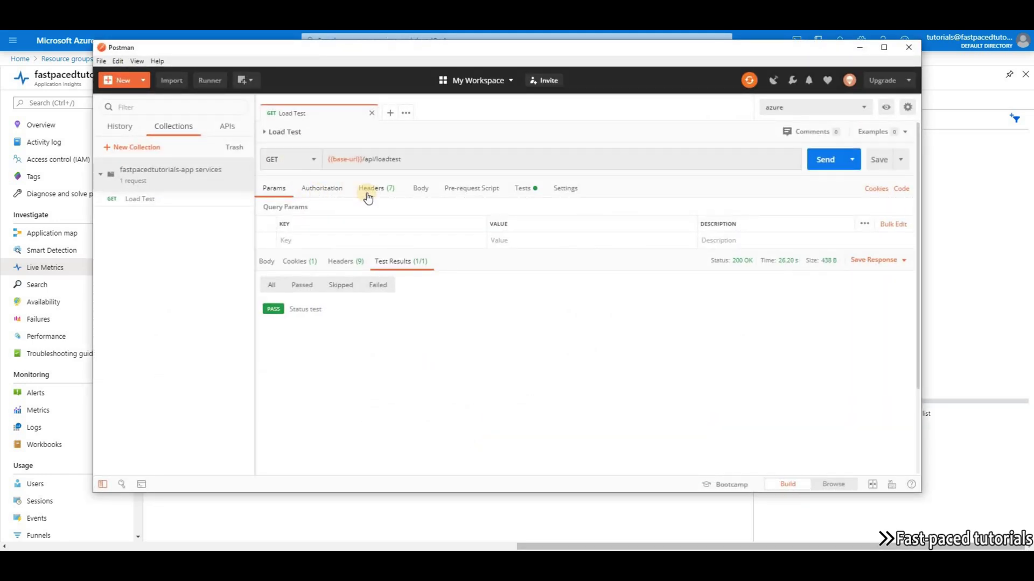
left_click(208, 82)
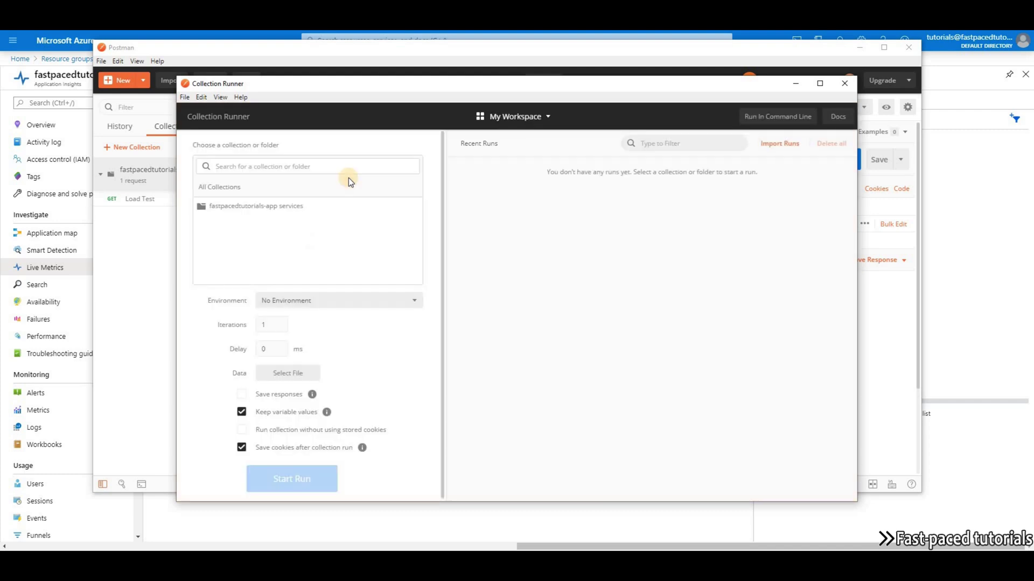
left_click(226, 210)
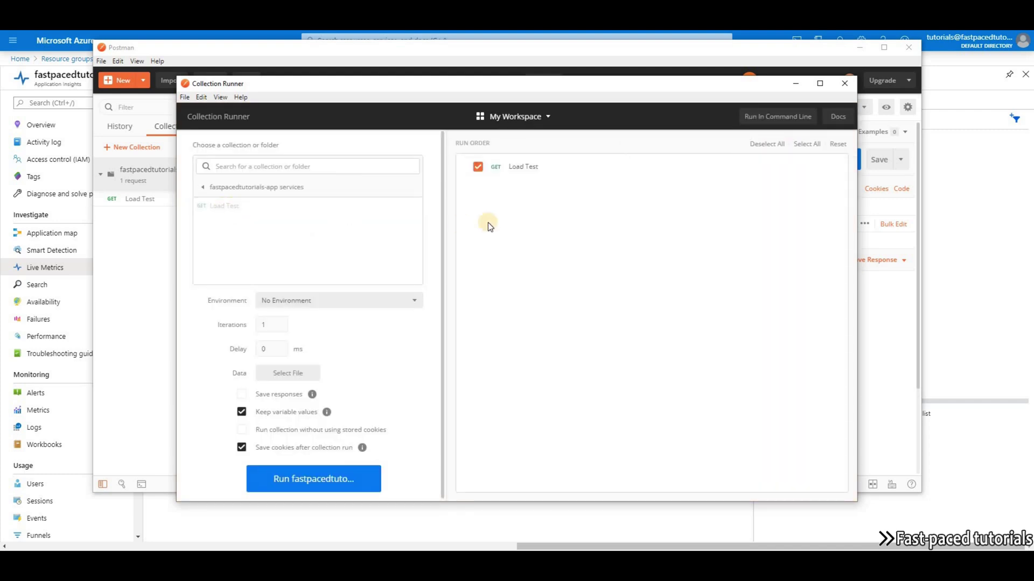
left_click(361, 295)
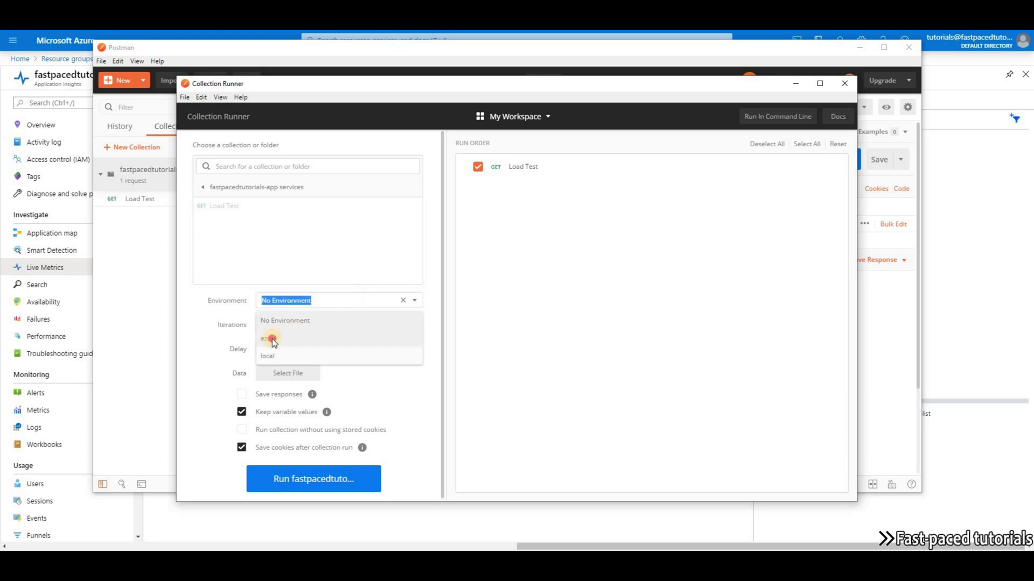
left_click(273, 338)
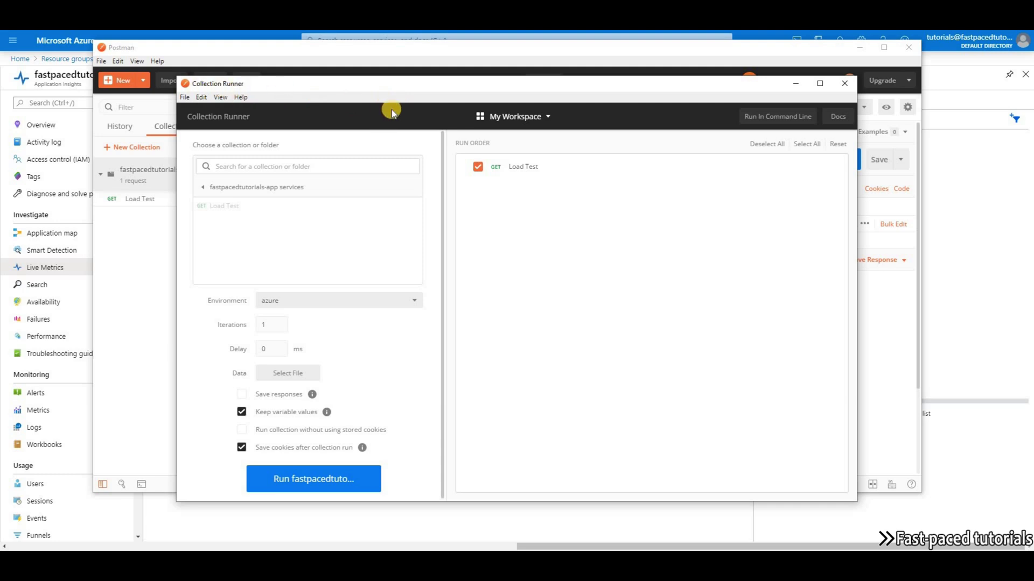
Set the run to 300 iterations with a 500 ms delay, and start it.
left_click(255, 324)
type("300")
double_click(266, 347)
type("500")
left_click(381, 360)
left_click(316, 494)
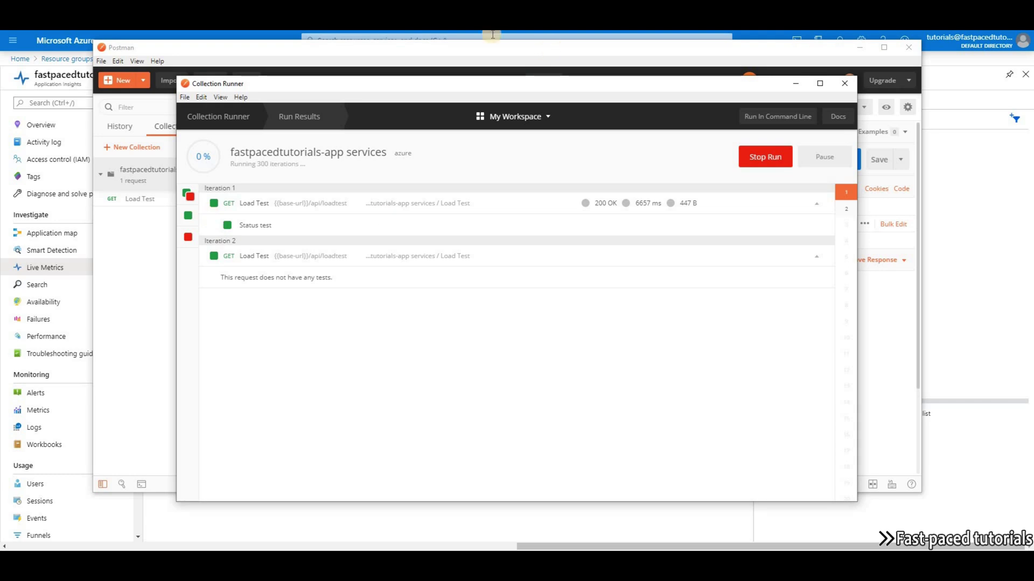
Switch back to Azure Monitor's Autoscale page and refresh the App Service plan's instance count during the load test.
left_click(525, 518)
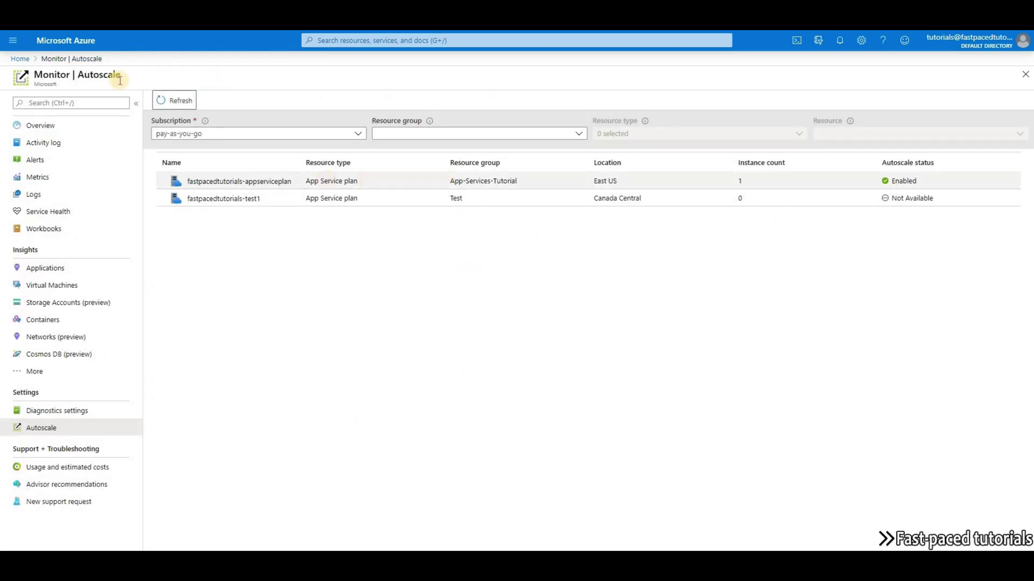
left_click(174, 101)
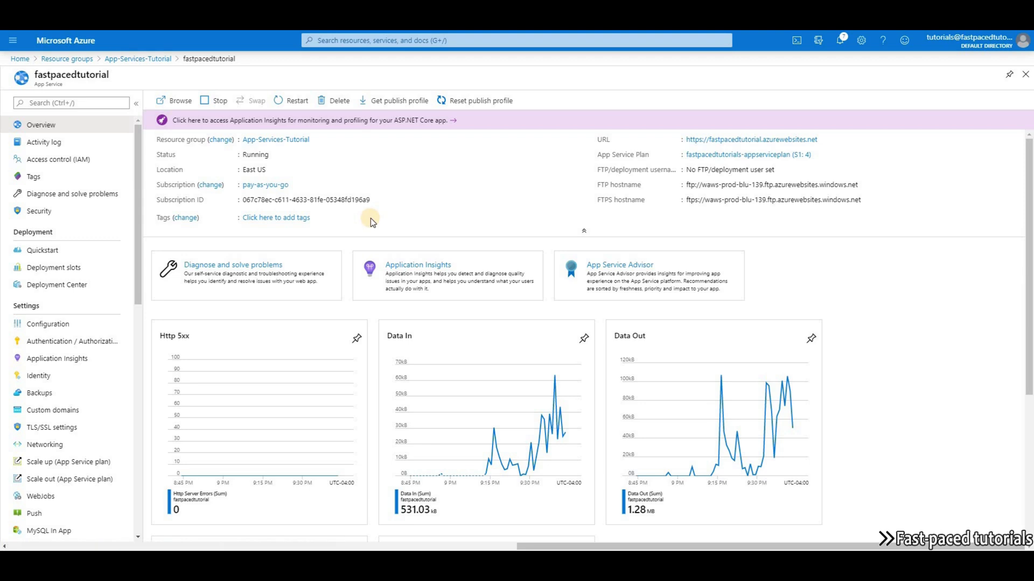
Open the Scale out settings of the fastpacedtutorial app service and add a second scale condition.
left_click(70, 478)
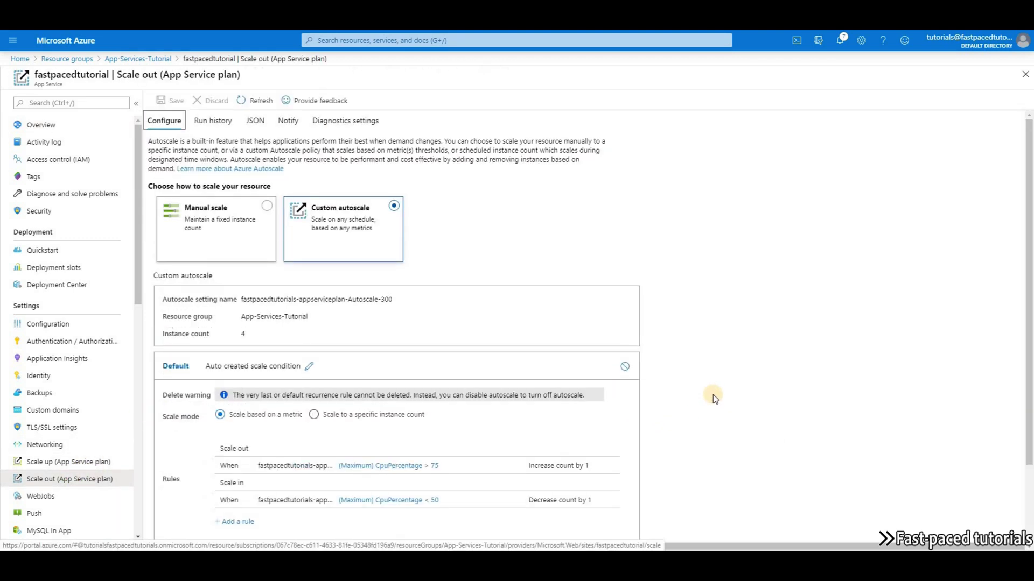
scroll(683, 373, "down", 2)
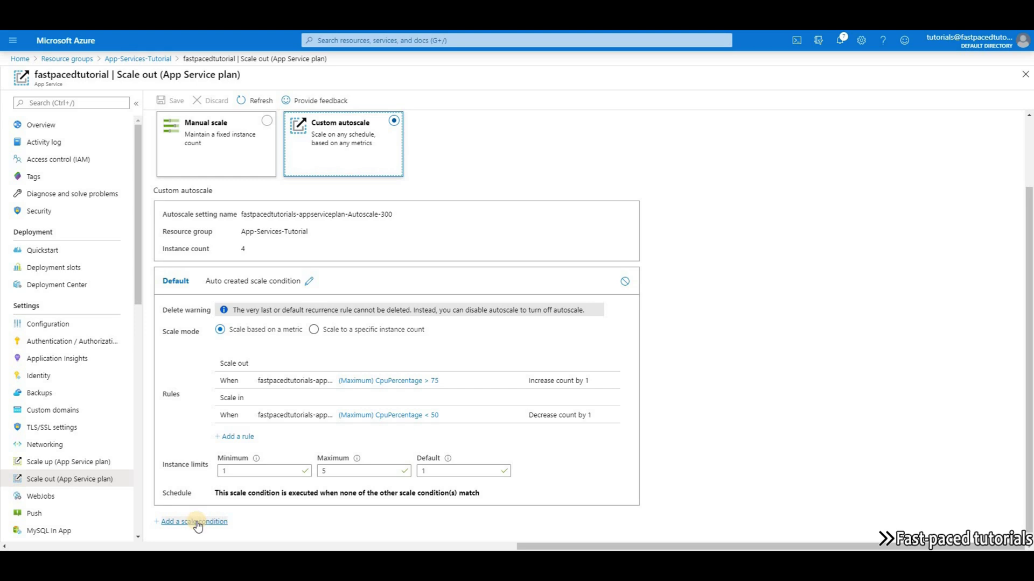
left_click(213, 522)
scroll(722, 374, "down", 3)
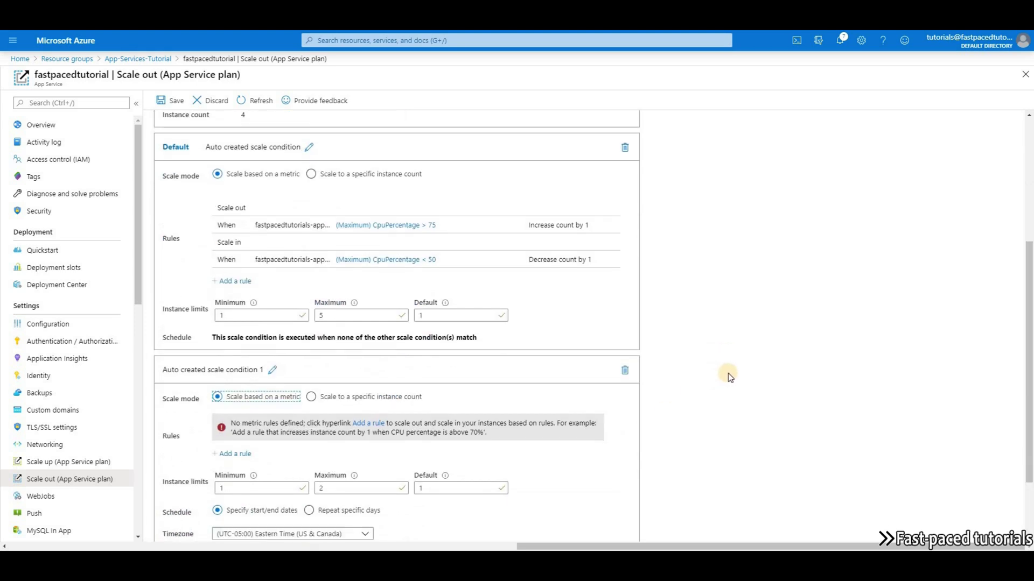
scroll(728, 373, "down", 2)
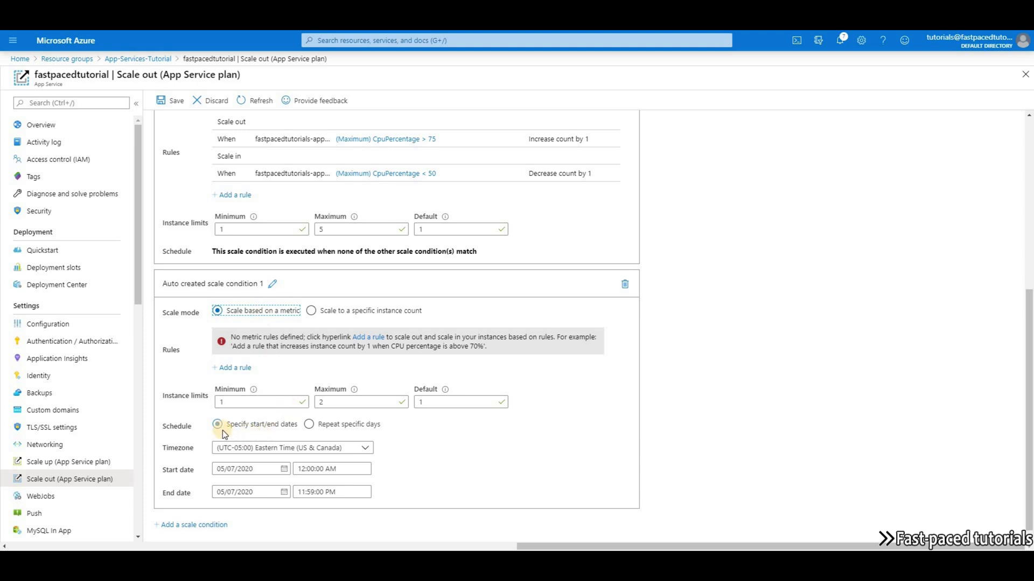
Schedule the new scale condition to repeat on specific days, with Monday cleared and Saturday and Sunday selected.
left_click(309, 425)
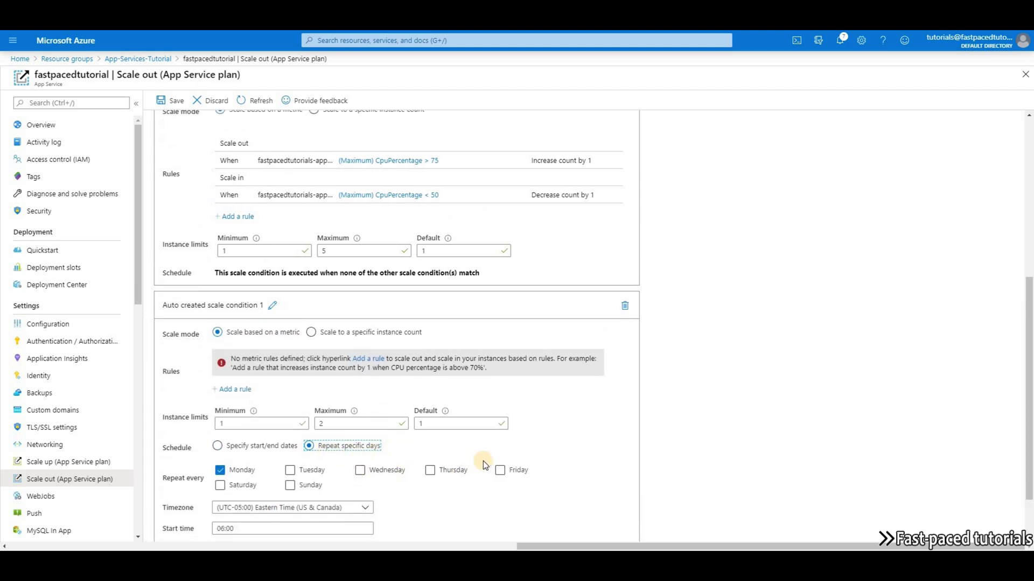
scroll(483, 464, "down", 1)
left_click(220, 416)
left_click(220, 432)
left_click(289, 431)
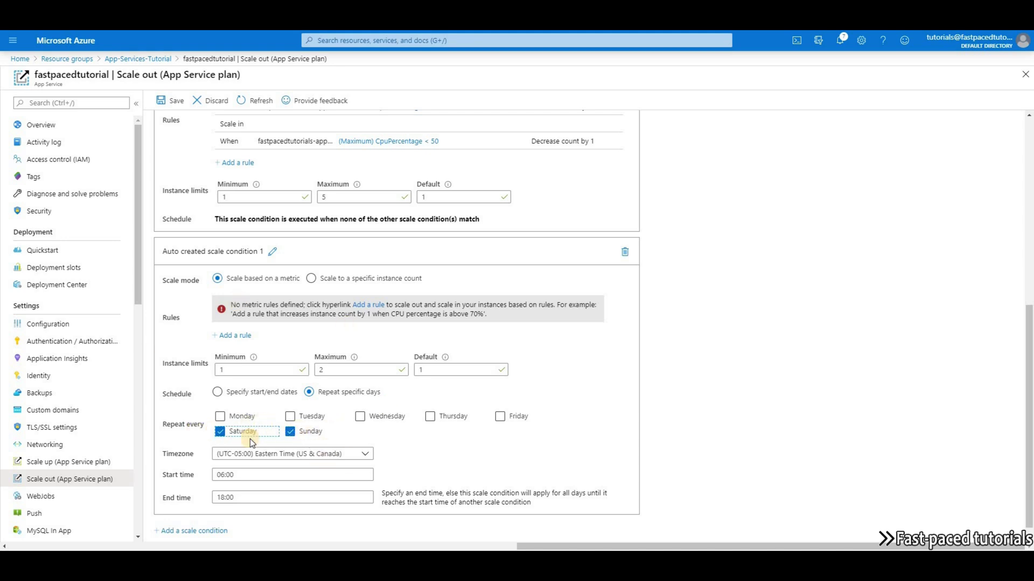
left_click(221, 432)
Review the scale conditions and go back to the app service's Overview without saving.
scroll(474, 469, "down", 1)
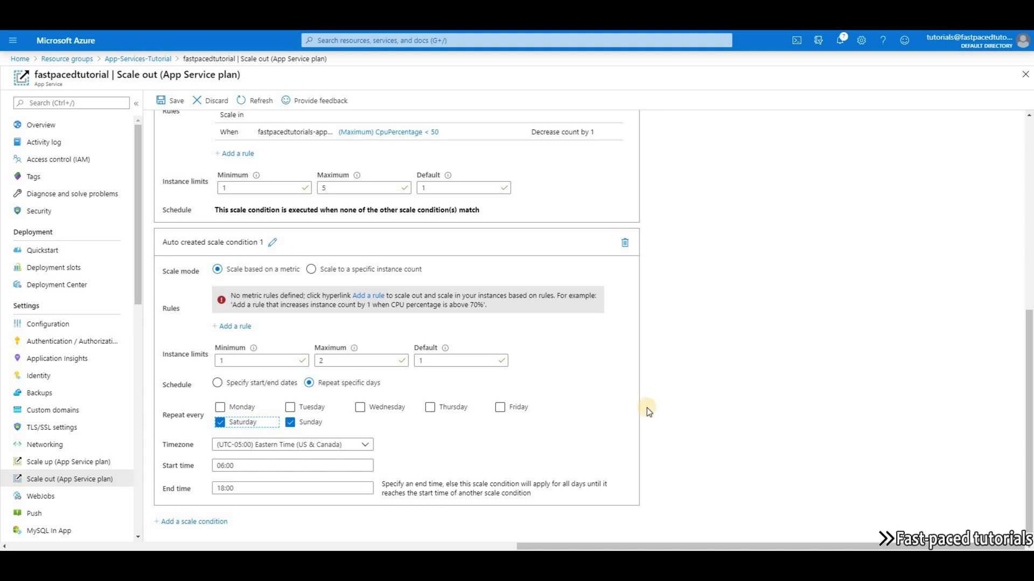
scroll(735, 415, "up", 7)
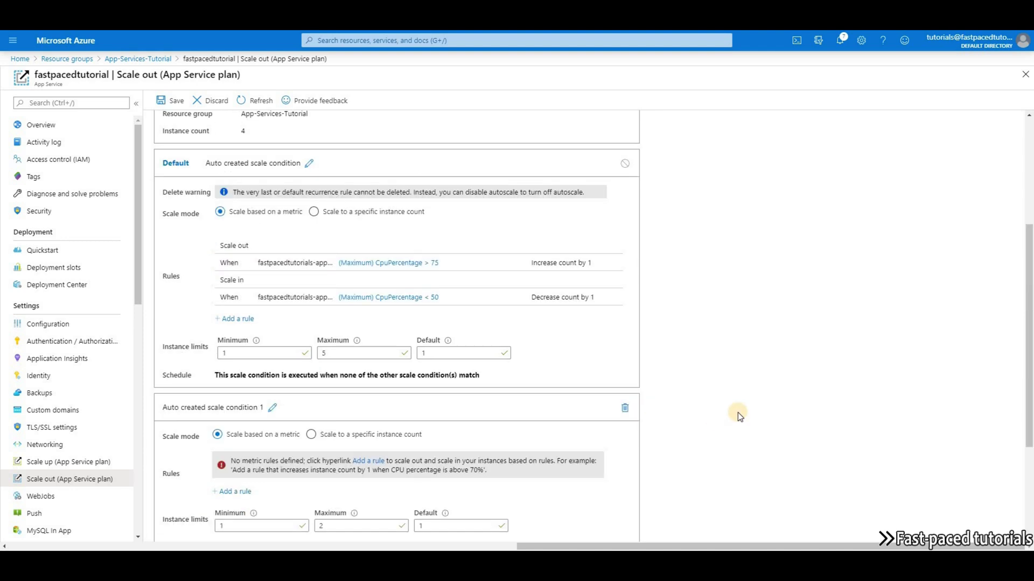
left_click(42, 125)
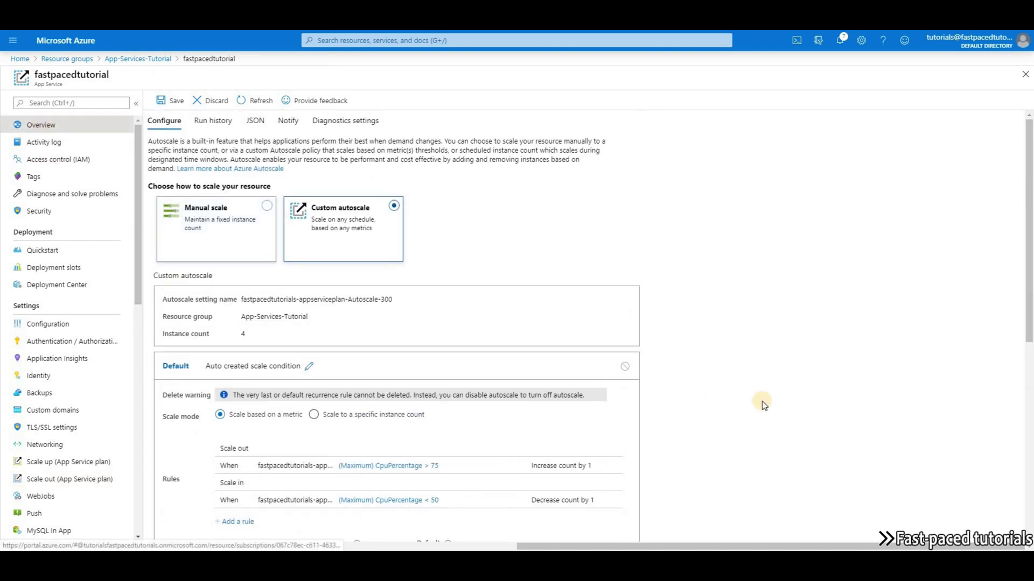